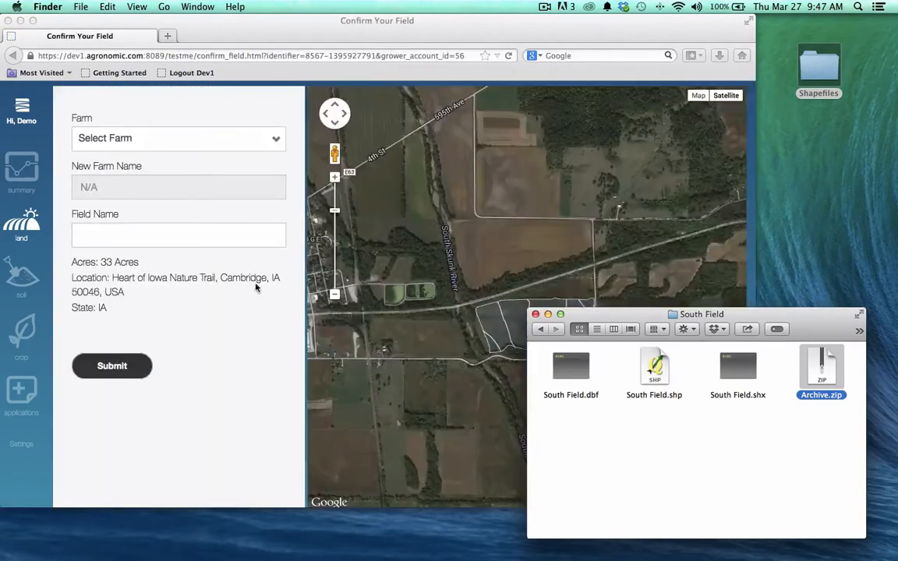
Step: Create a new farm named Home Farm with the field name Field 1 and submit the field confirmation form
{"action": "left_click", "coordinate": [260, 325]}
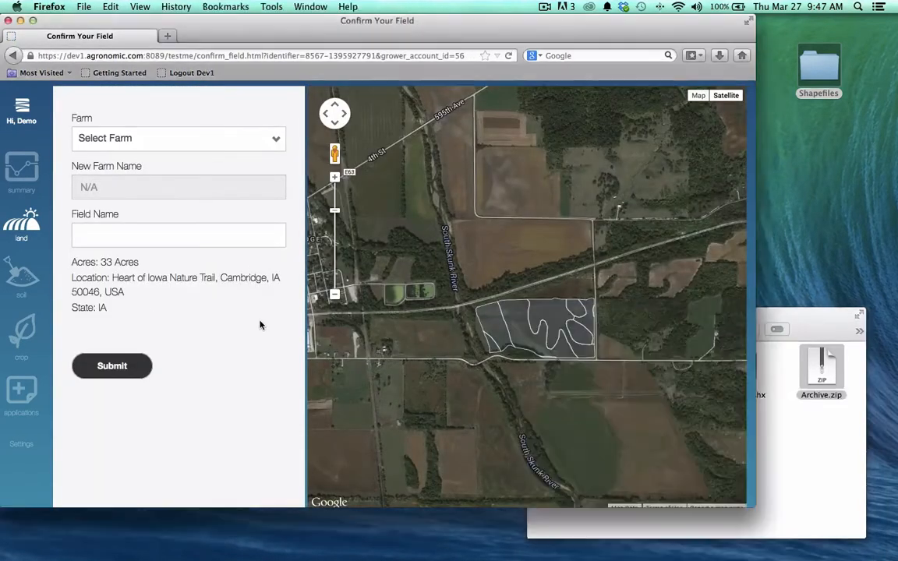
{"action": "left_click", "coordinate": [168, 145]}
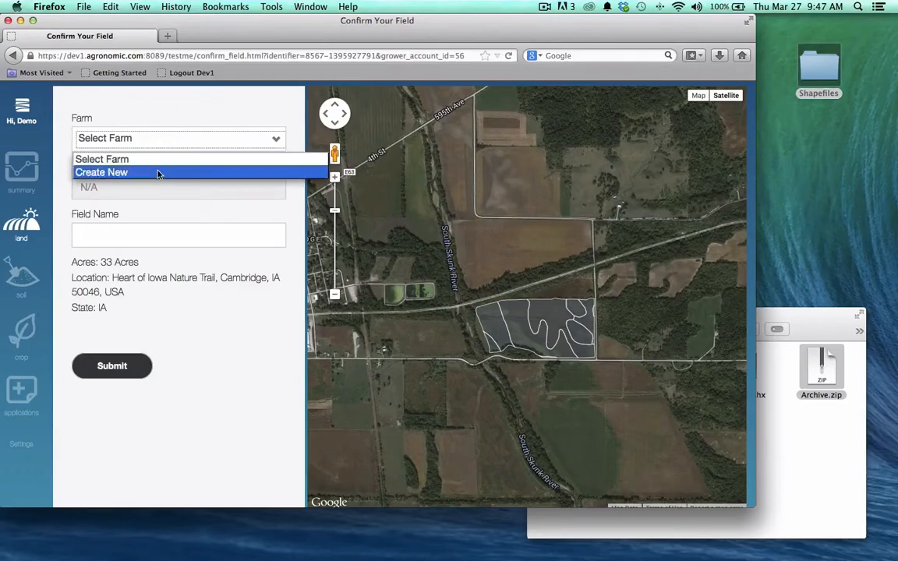
{"action": "left_click", "coordinate": [144, 172]}
{"action": "left_click", "coordinate": [152, 184]}
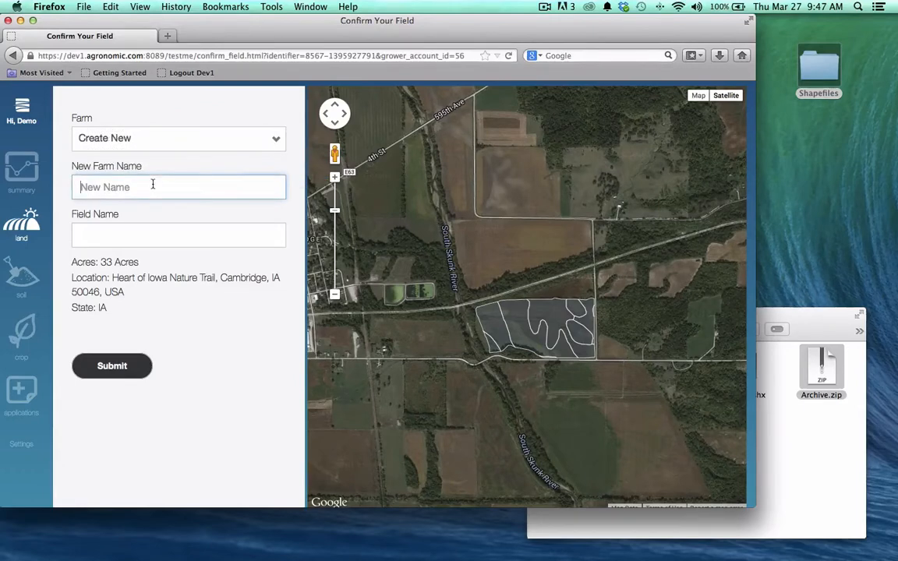
{"action": "type", "text": "Home Farm"}
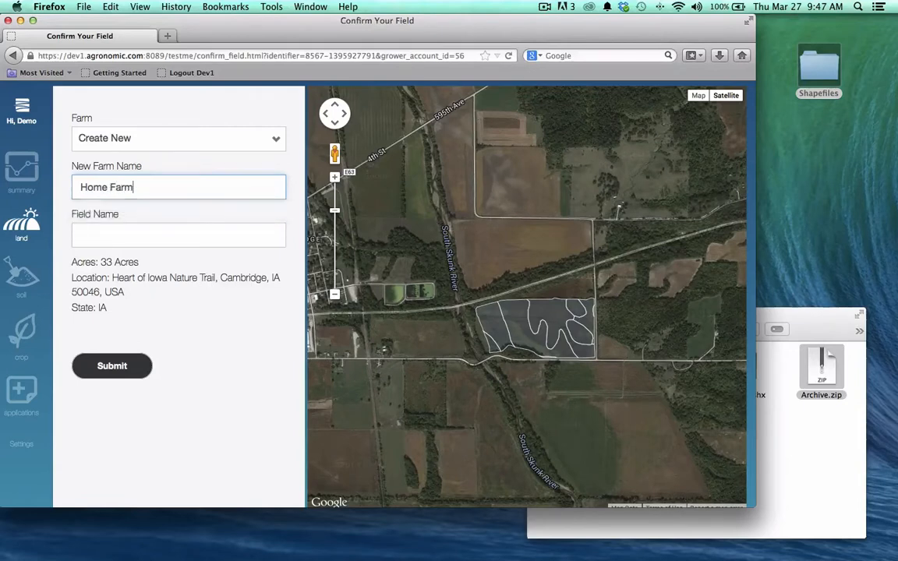
{"action": "key", "text": "Tab"}
{"action": "type", "text": "Field 1"}
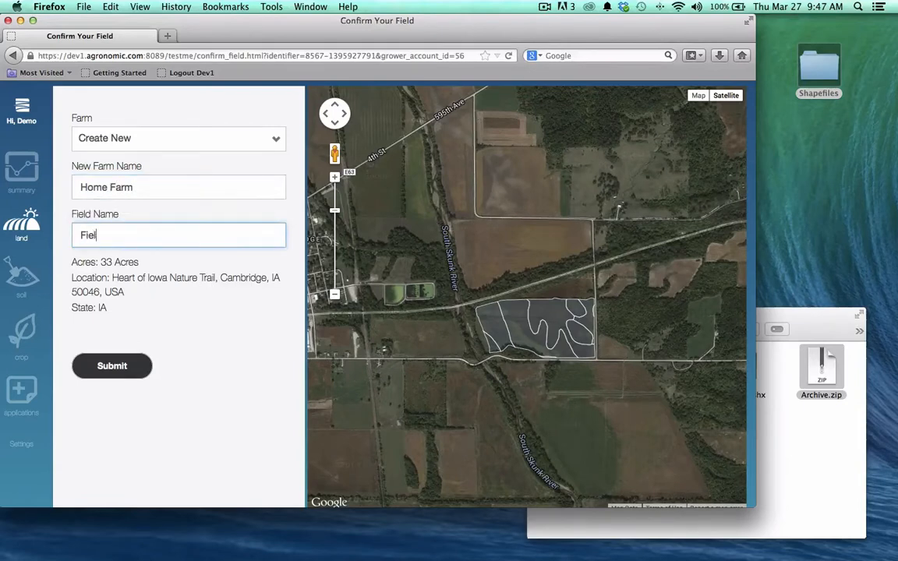
{"action": "left_click", "coordinate": [114, 365]}
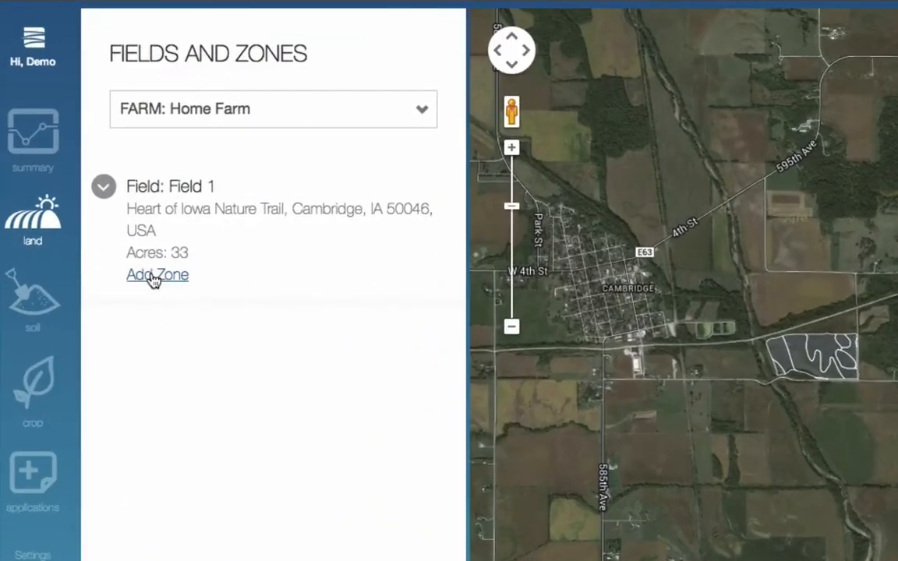
Step: Start a new zone for Field 1 and place its marker inside the field outline near the northern boundary
{"action": "left_click", "coordinate": [154, 279]}
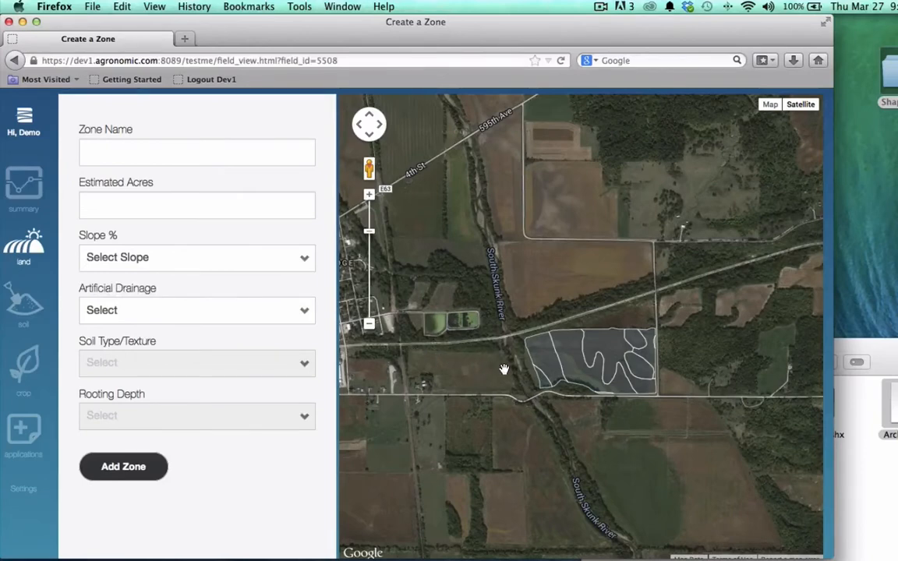
{"action": "left_click", "coordinate": [503, 363]}
{"action": "left_click_drag", "start_coordinate": [504, 368], "coordinate": [567, 343]}
Step: Name the zone Zone 1, with 20 estimated acres and a slope of less than 3%
{"action": "left_click", "coordinate": [121, 147]}
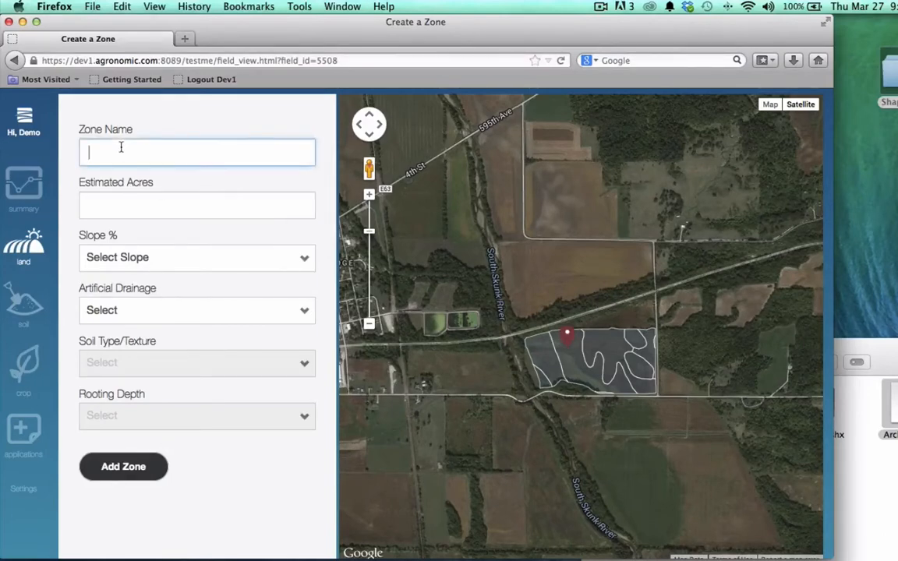
{"action": "type", "text": "Zone 1"}
{"action": "key", "text": "Tab"}
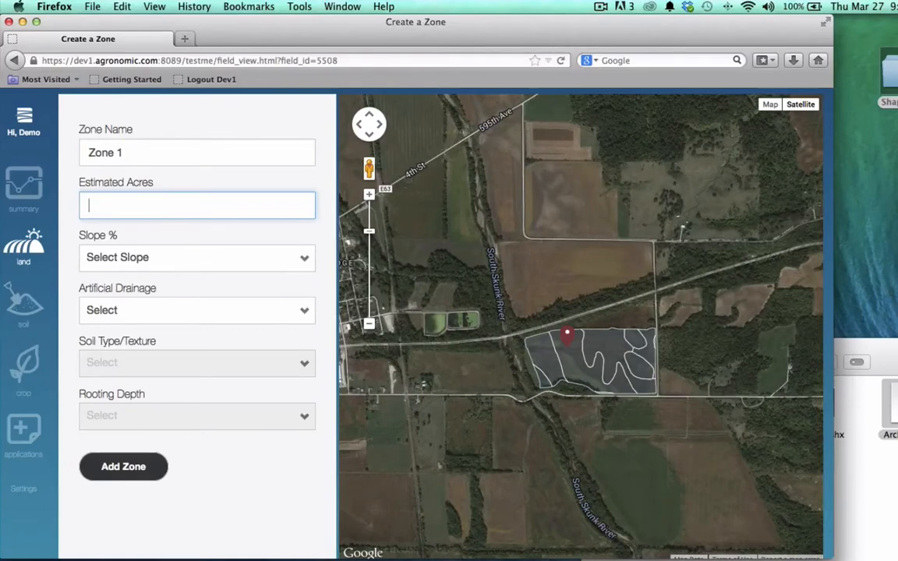
{"action": "type", "text": "20"}
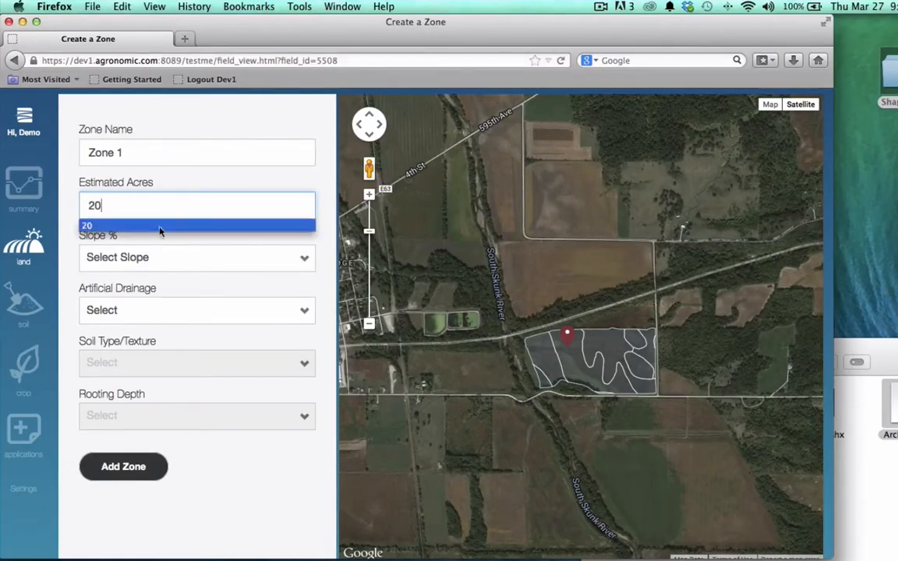
{"action": "left_click", "coordinate": [165, 262]}
{"action": "left_click", "coordinate": [166, 294]}
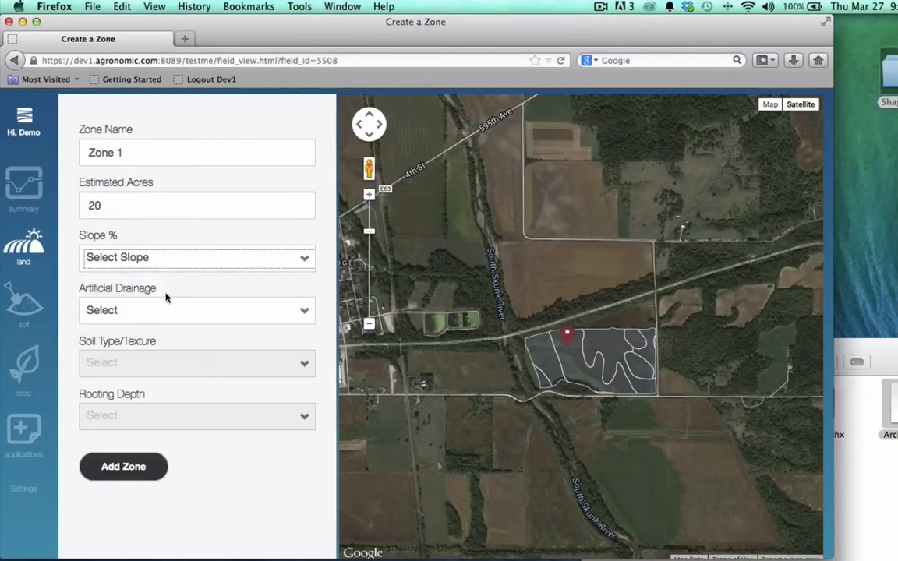
Step: Set the zone's artificial drainage to No, soil type to Silt Loam and rooting depth to 10-14 Inches, and add the zone
{"action": "left_click", "coordinate": [181, 309]}
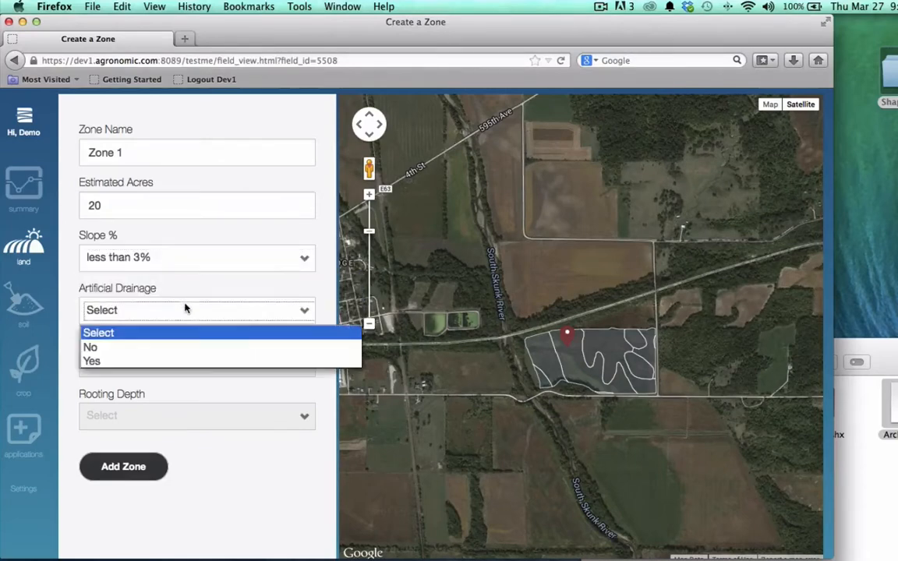
{"action": "left_click", "coordinate": [190, 346]}
{"action": "left_click", "coordinate": [190, 364]}
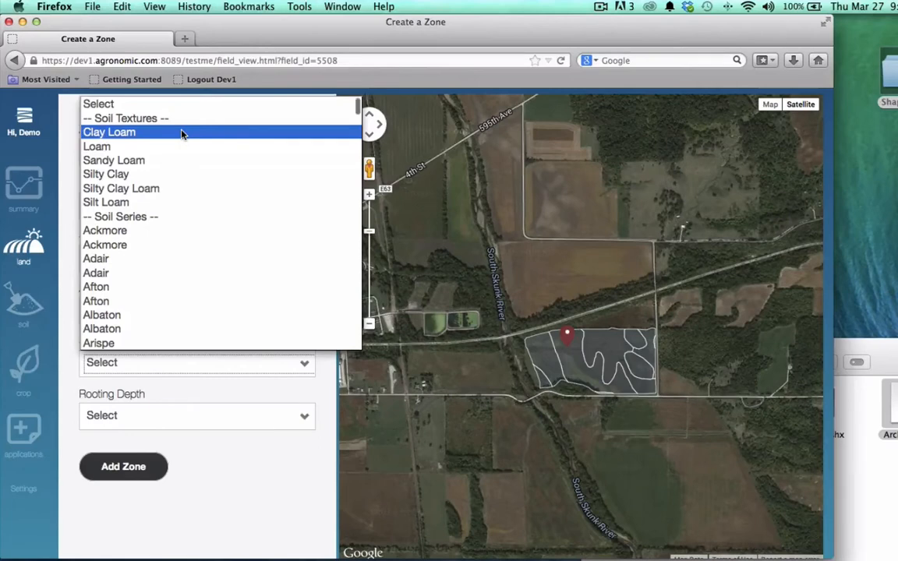
{"action": "left_click", "coordinate": [185, 201]}
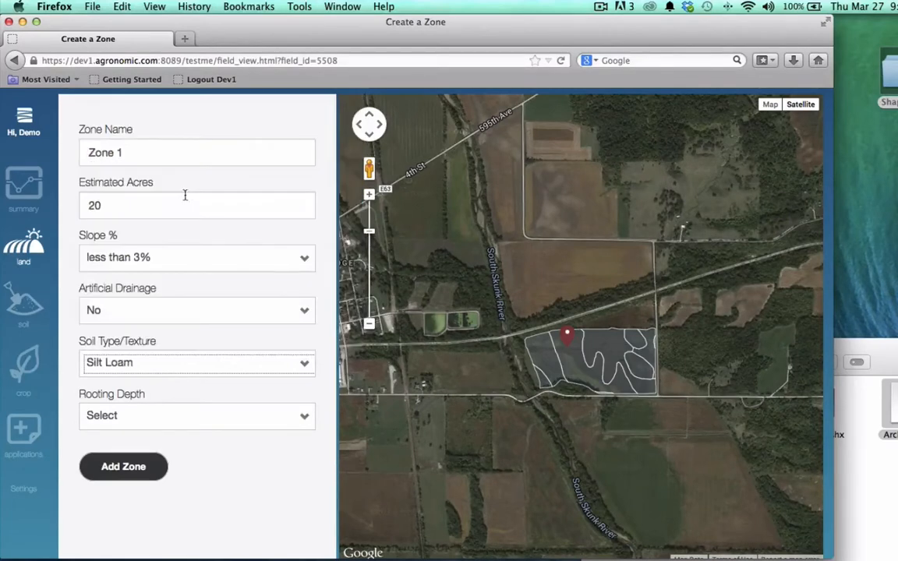
{"action": "left_click", "coordinate": [208, 415]}
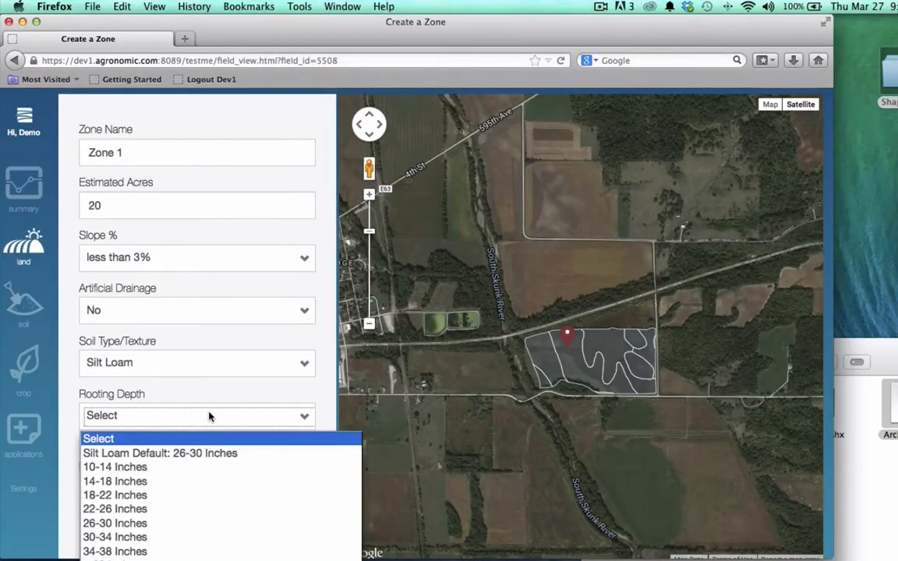
{"action": "left_click", "coordinate": [257, 467]}
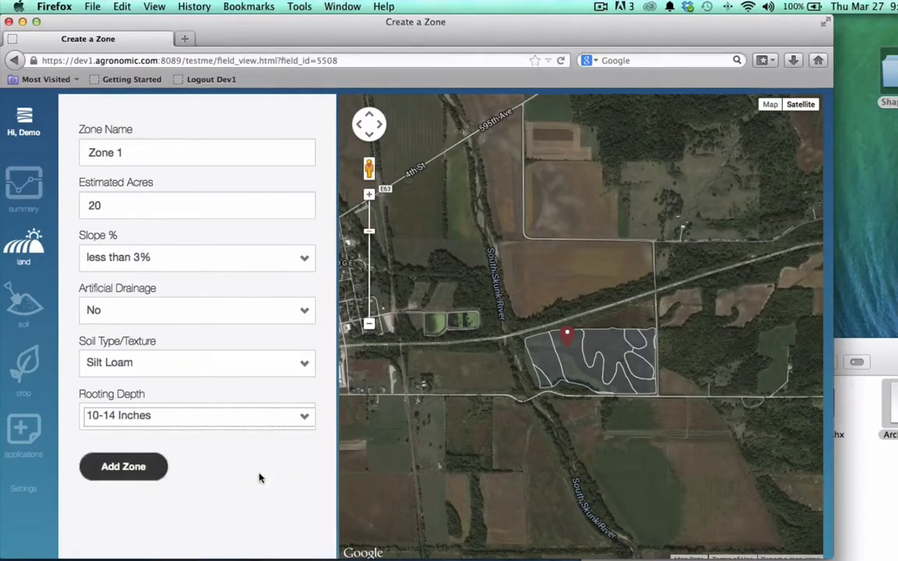
{"action": "left_click", "coordinate": [123, 472]}
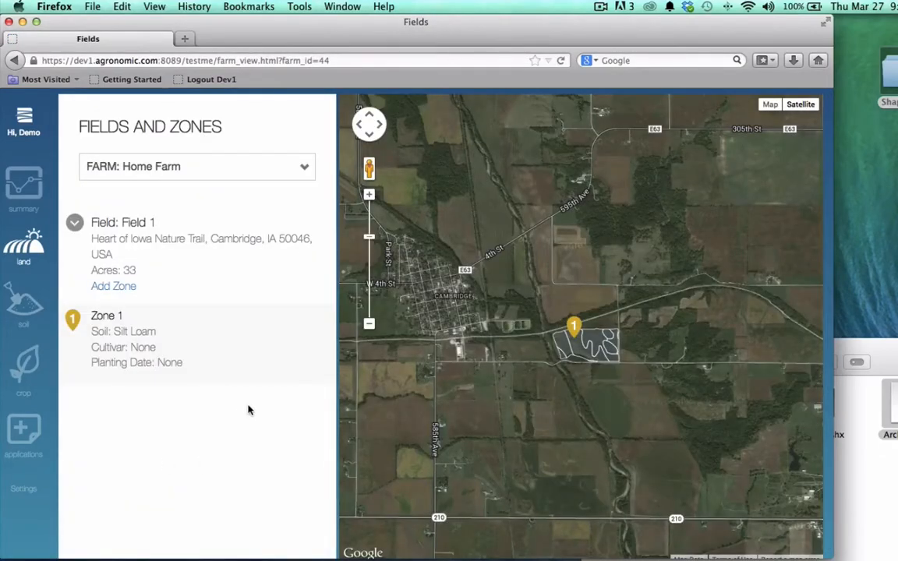
Step: Add Zone 2 to Field 1 with 10 acres, 3-8% slope, no artificial drainage, Silty Clay Loam soil and 10-14 Inches rooting depth
{"action": "left_click", "coordinate": [115, 286]}
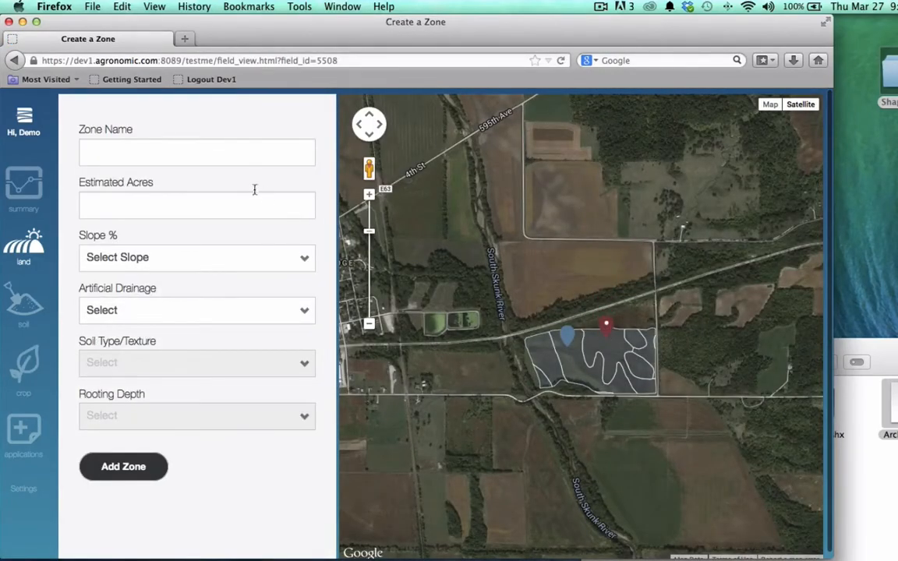
{"action": "left_click", "coordinate": [218, 159]}
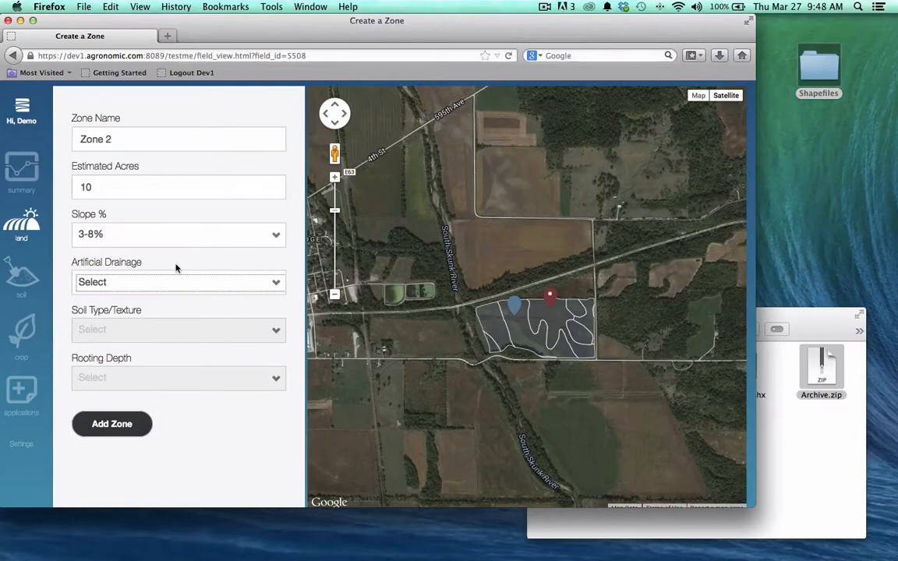
{"action": "left_click", "coordinate": [175, 281]}
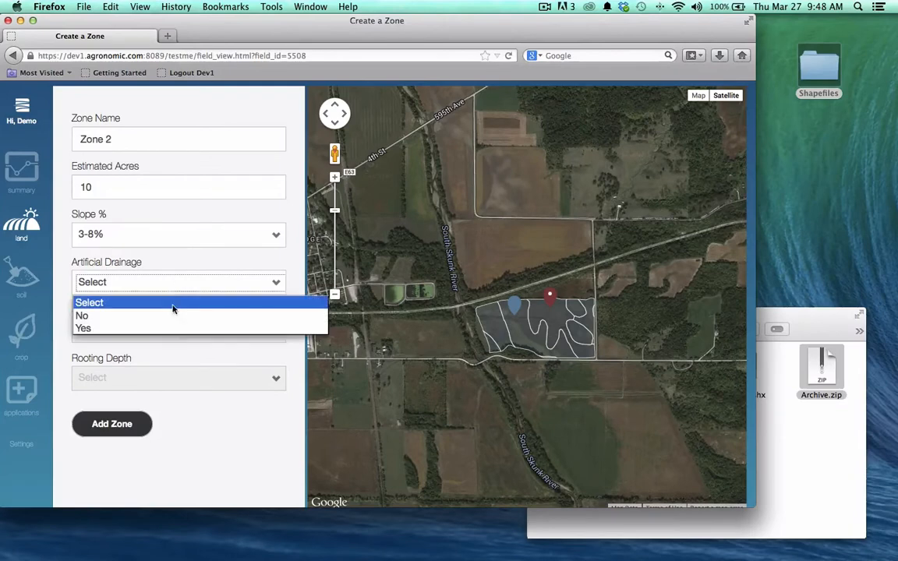
{"action": "left_click", "coordinate": [173, 315]}
{"action": "left_click", "coordinate": [172, 324]}
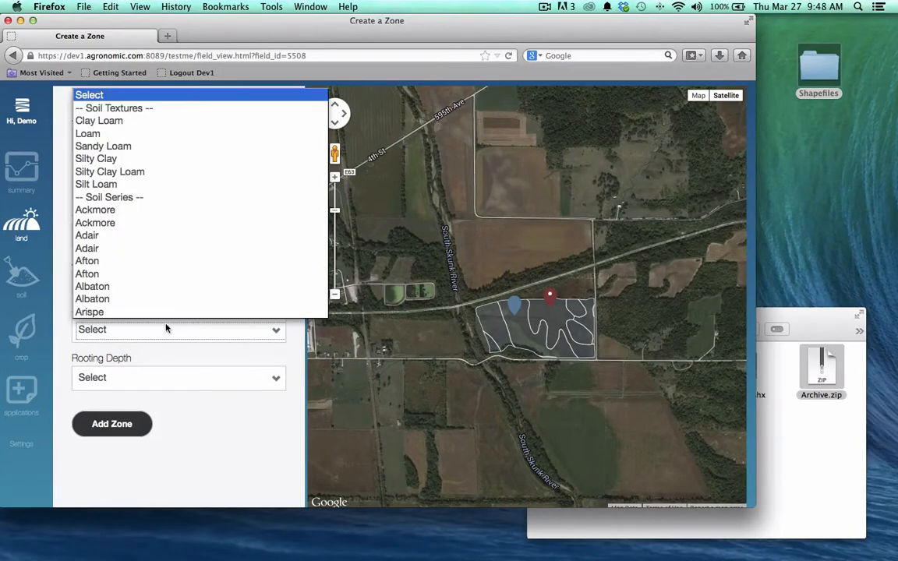
{"action": "left_click", "coordinate": [151, 174]}
{"action": "left_click", "coordinate": [130, 377]}
{"action": "left_click", "coordinate": [125, 424]}
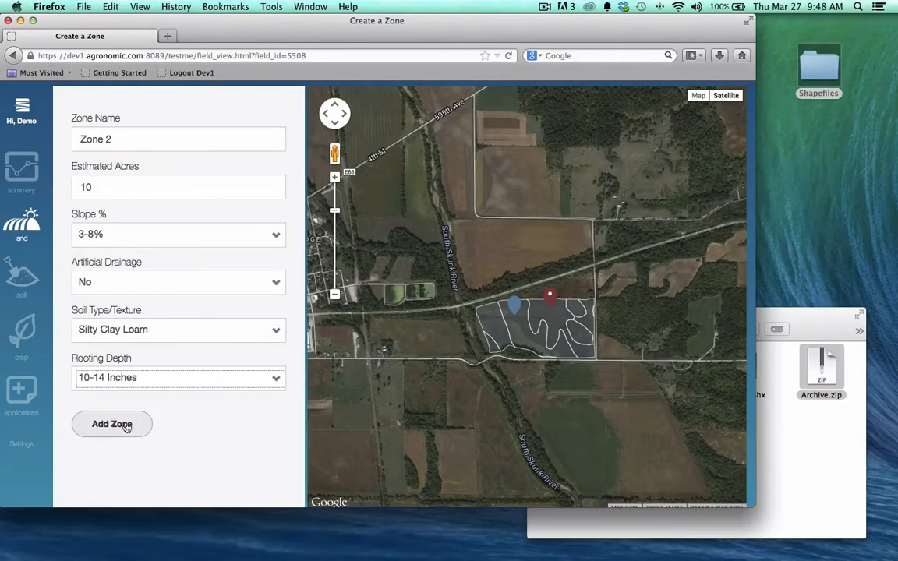
{"action": "left_click", "coordinate": [124, 426]}
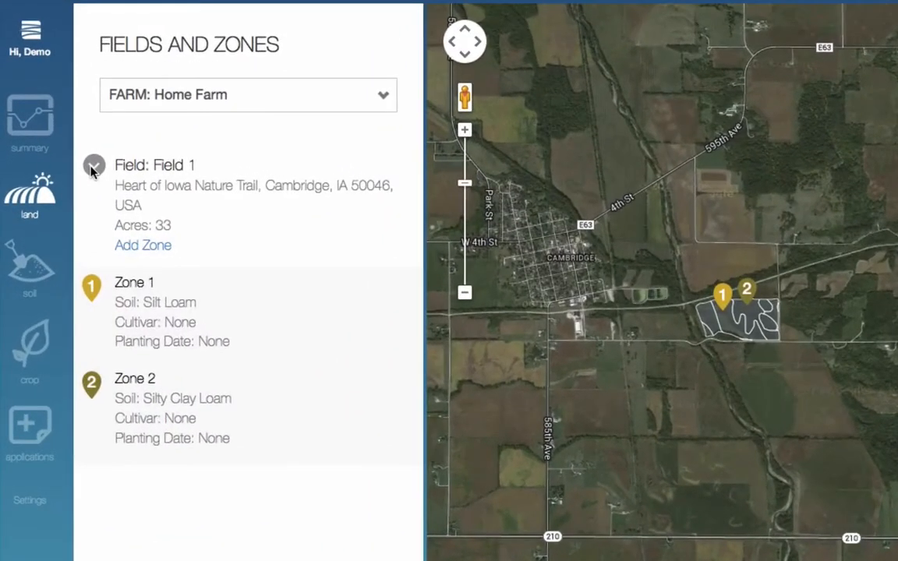
Step: Collapse and re-expand the list of zones under Field 1
{"action": "left_click", "coordinate": [93, 166]}
{"action": "left_click", "coordinate": [92, 166]}
{"action": "left_click", "coordinate": [92, 166]}
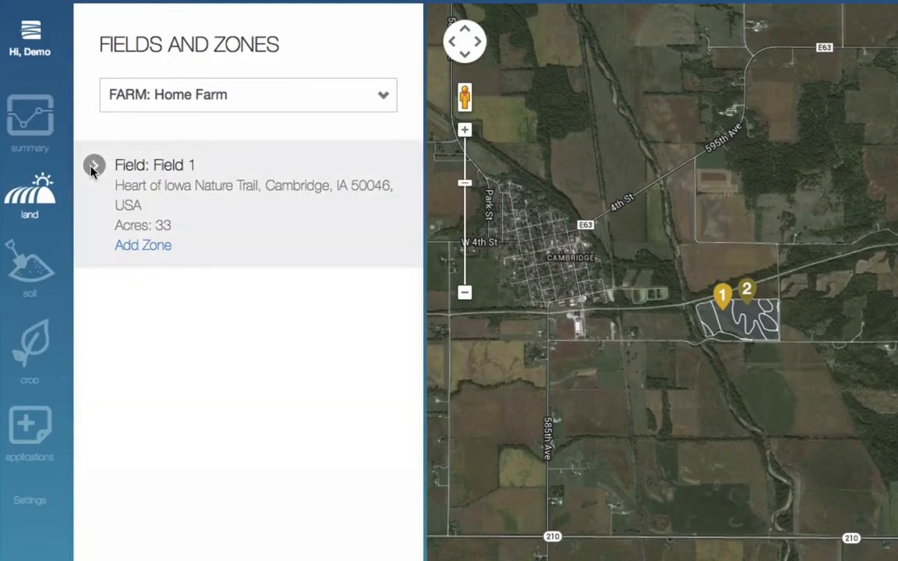
{"action": "left_click", "coordinate": [93, 166]}
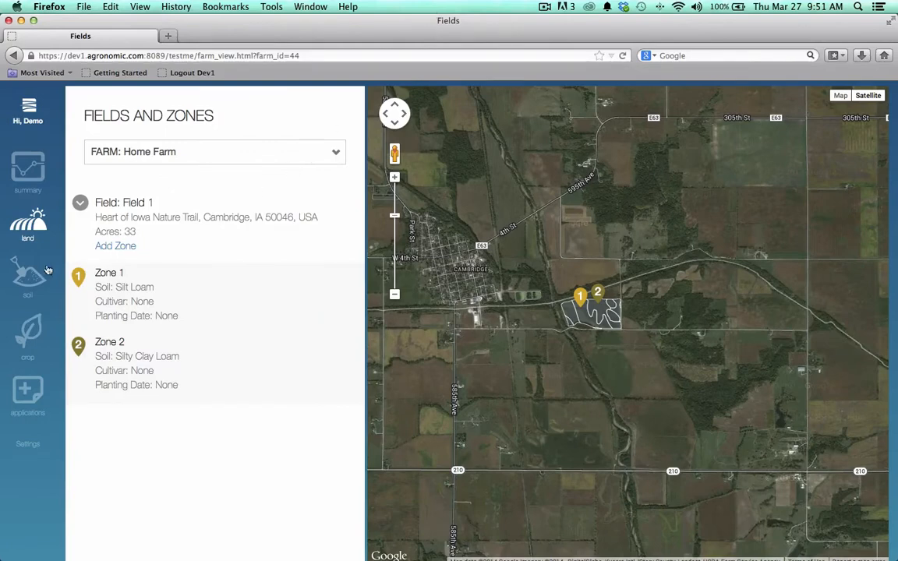
Step: Open the soil information form and set the tillage method to Conservation Tillage with 25% residue
{"action": "left_click", "coordinate": [28, 281]}
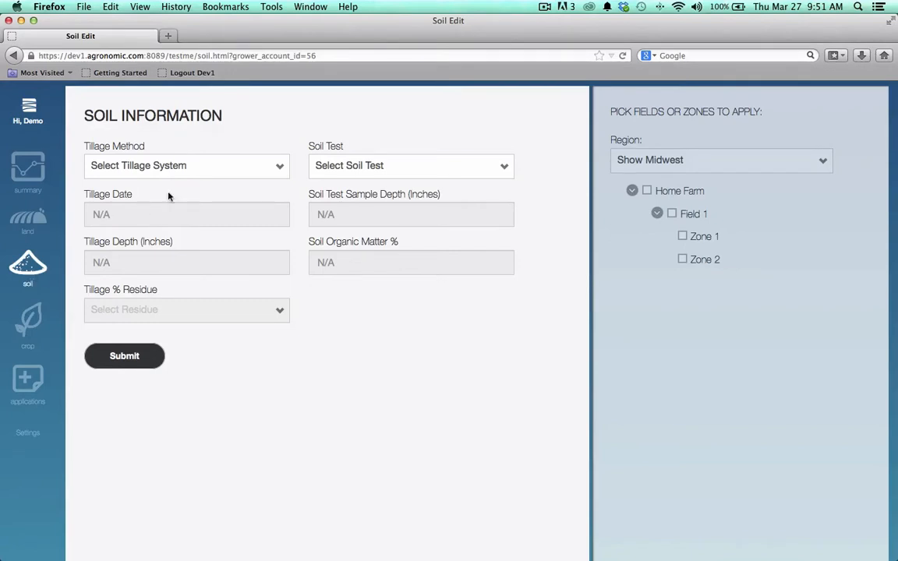
{"action": "left_click", "coordinate": [220, 171]}
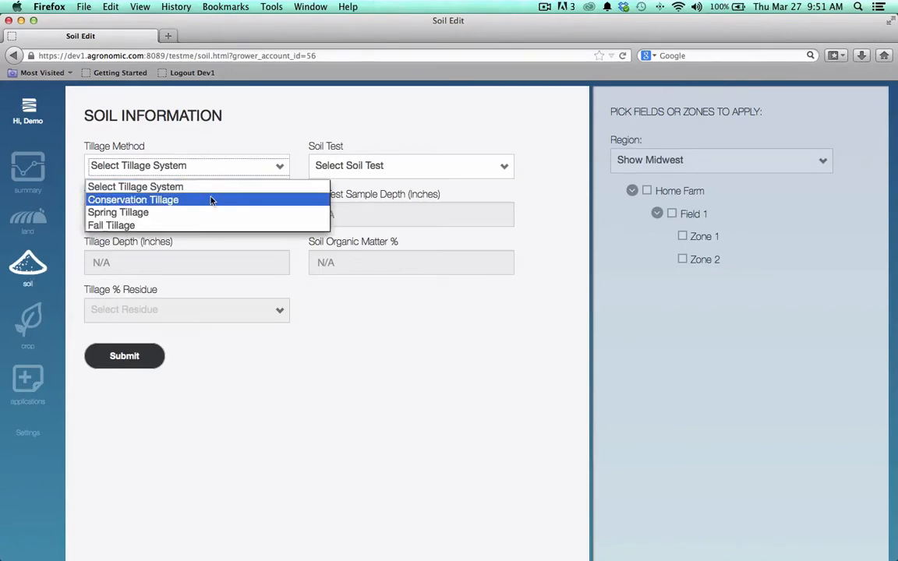
{"action": "left_click", "coordinate": [210, 200]}
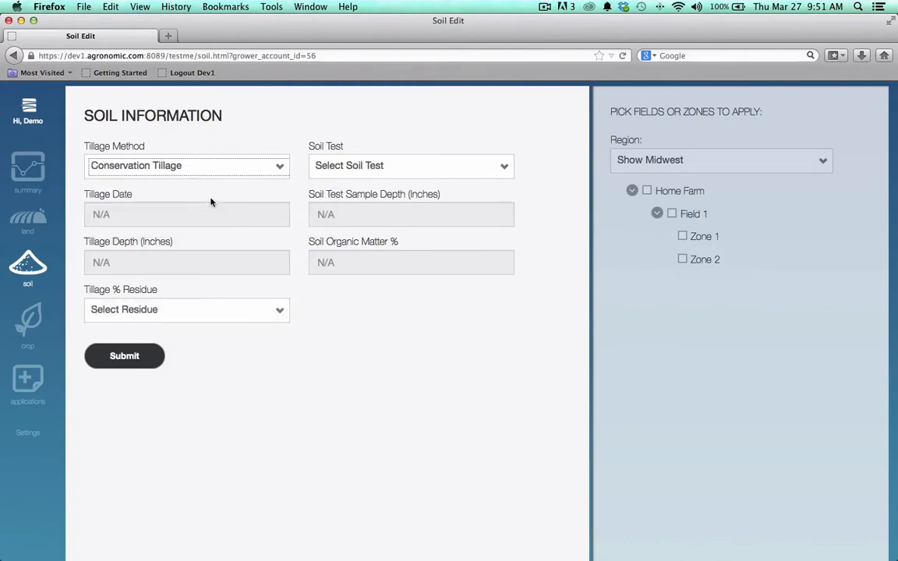
{"action": "left_click", "coordinate": [225, 312]}
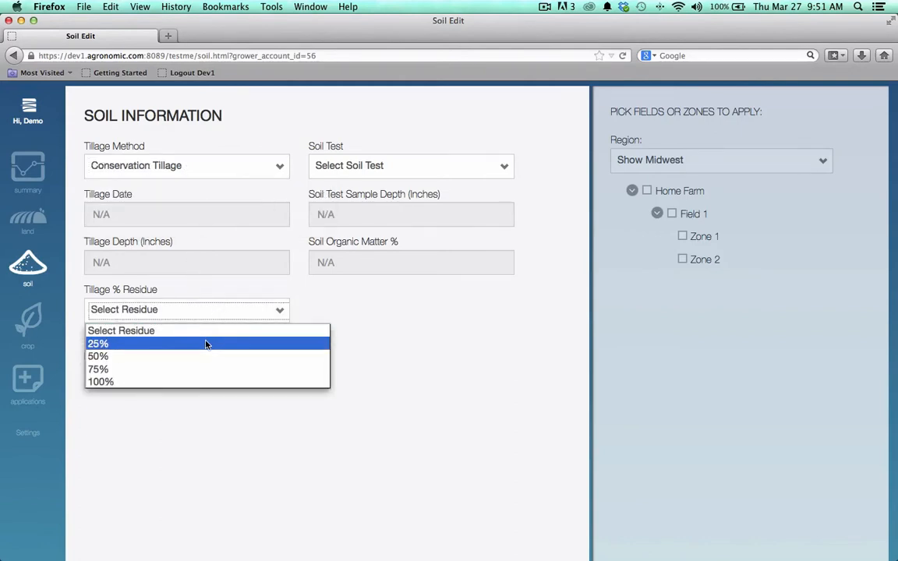
{"action": "left_click", "coordinate": [207, 344]}
Step: Record a soil test in the last 3 years with a 6-inch sample depth and 3.5% soil organic matter
{"action": "left_click", "coordinate": [331, 165]}
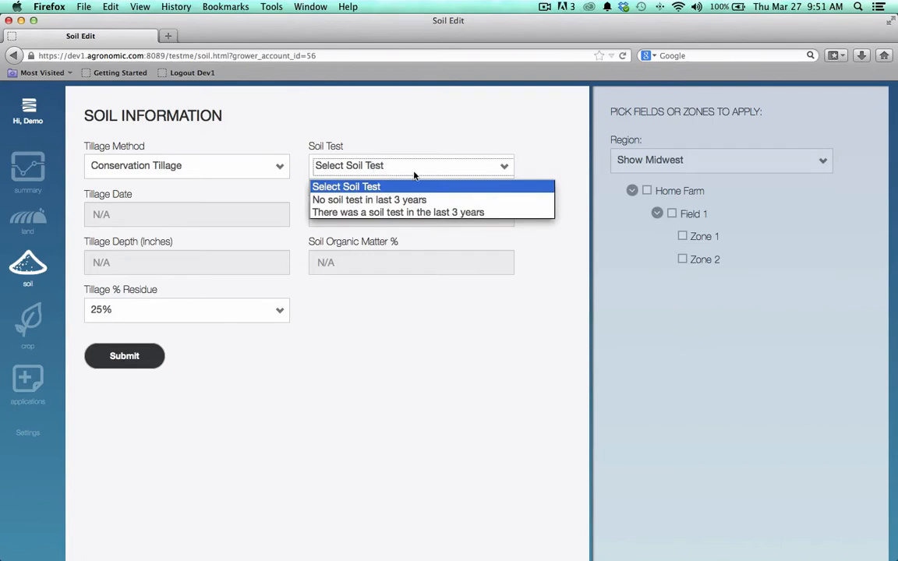
{"action": "left_click", "coordinate": [430, 214]}
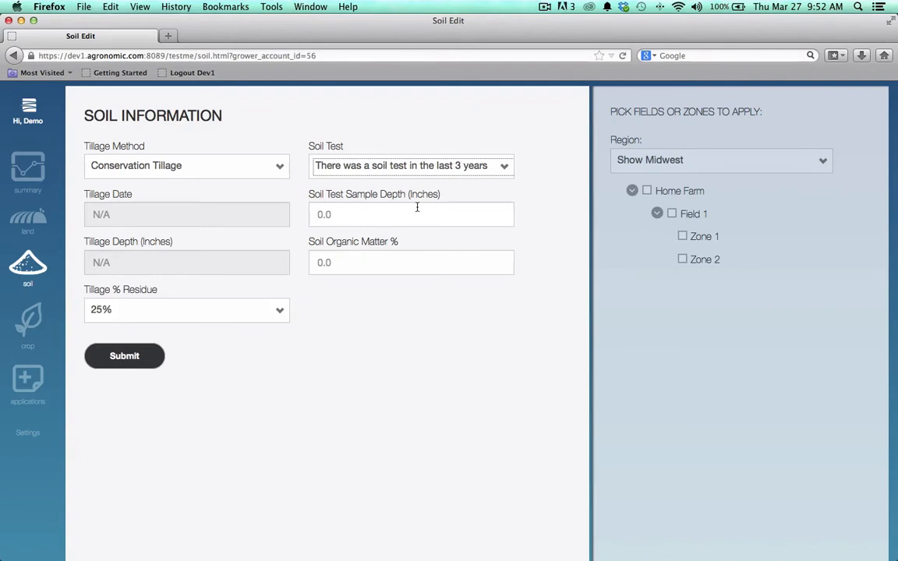
{"action": "left_click", "coordinate": [416, 209]}
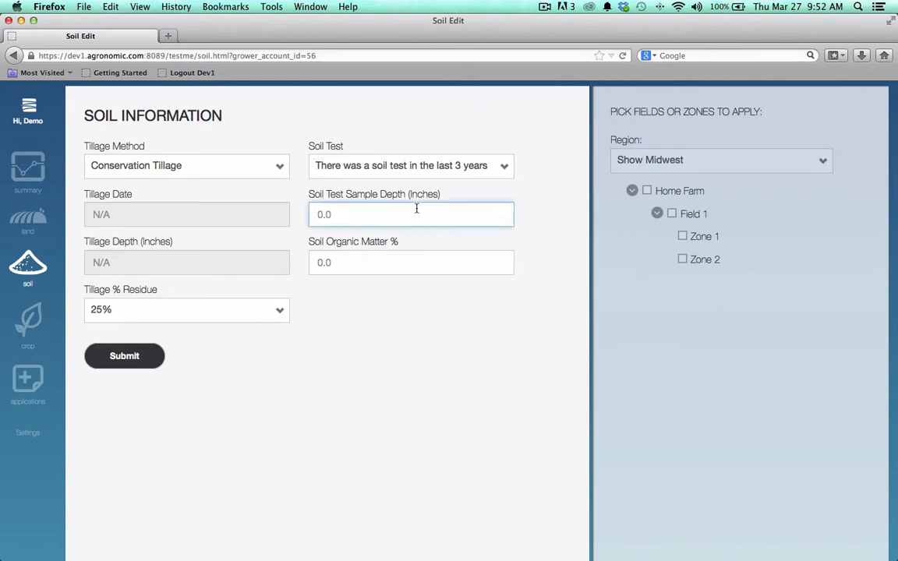
{"action": "type", "text": "6"}
{"action": "key", "text": "Tab"}
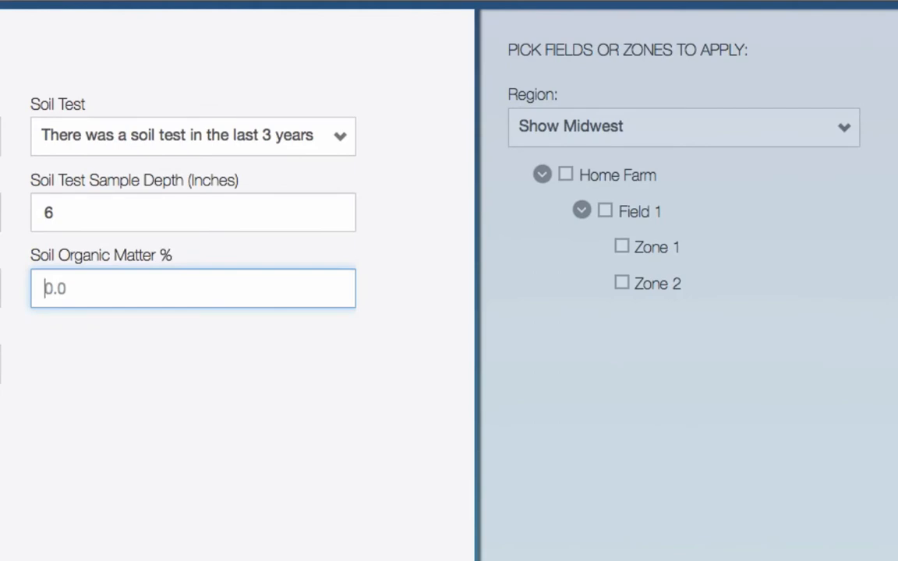
{"action": "type", "text": "3.5"}
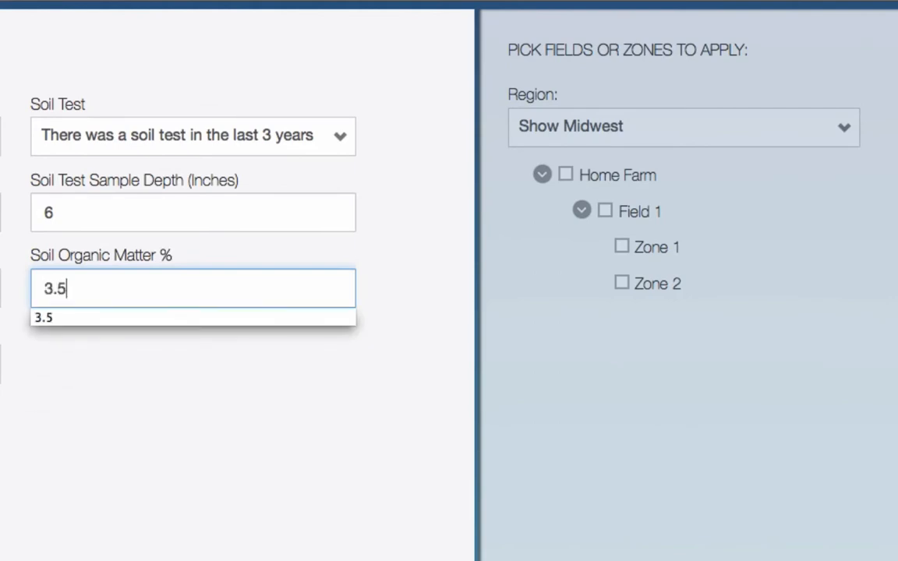
{"action": "left_click", "coordinate": [212, 388]}
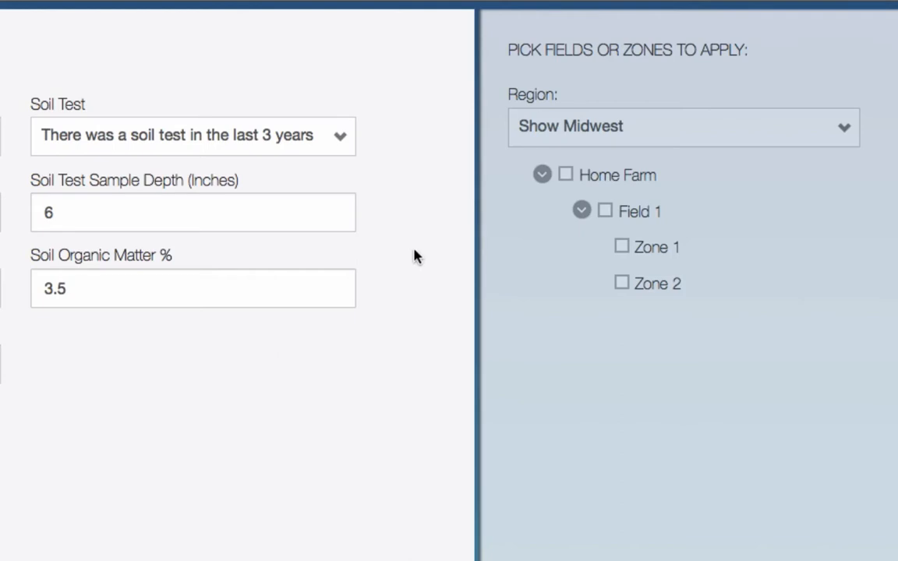
Step: Apply the entered soil information to both zones of Field 1 and submit it
{"action": "left_click", "coordinate": [605, 213]}
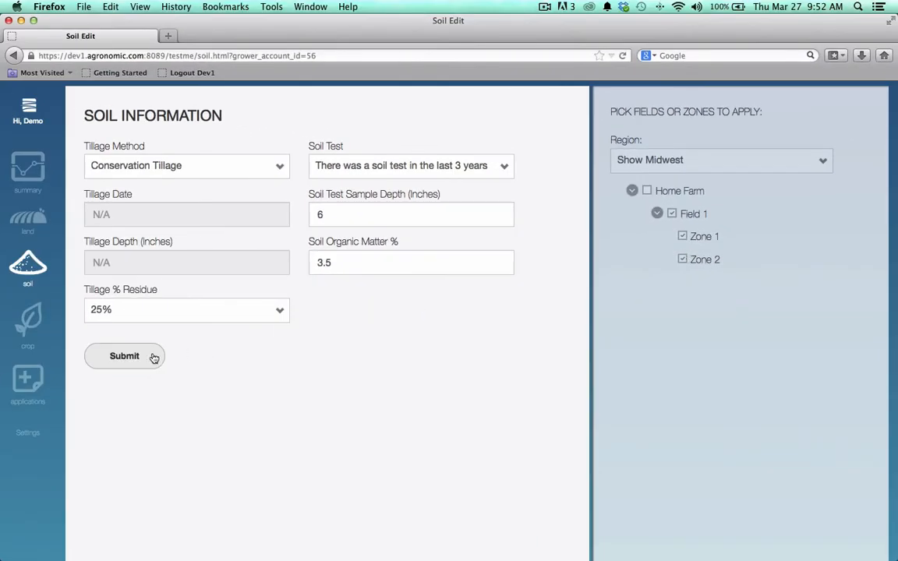
{"action": "left_click", "coordinate": [150, 357]}
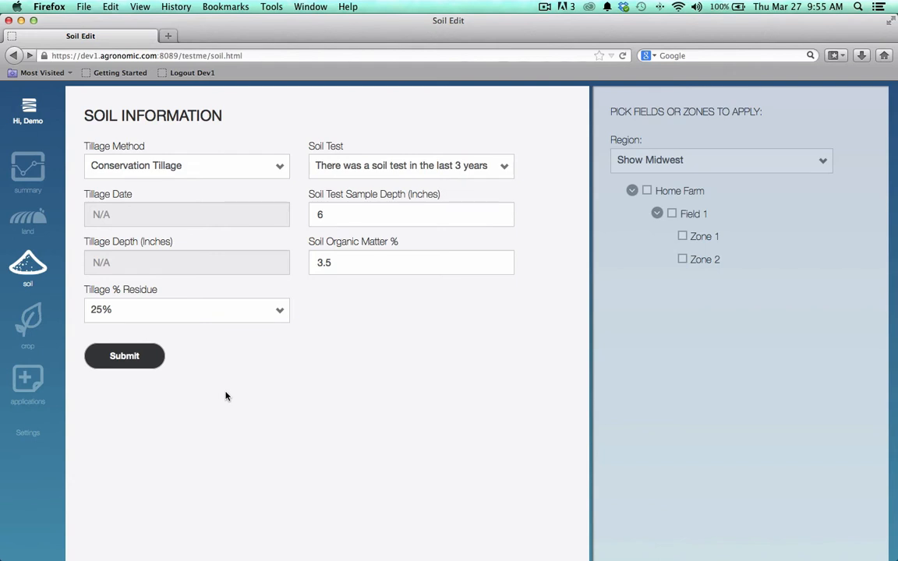
Step: Open the crop information form and set the cultivar to Grains: 101 d crm with an expected yield of 150 - 170 bushels/acre
{"action": "left_click", "coordinate": [25, 321]}
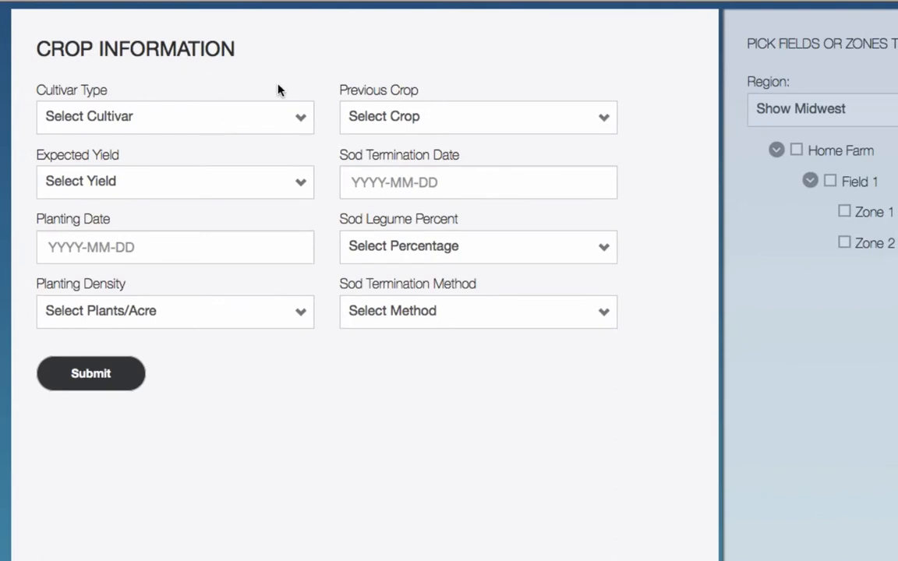
{"action": "left_click", "coordinate": [272, 115]}
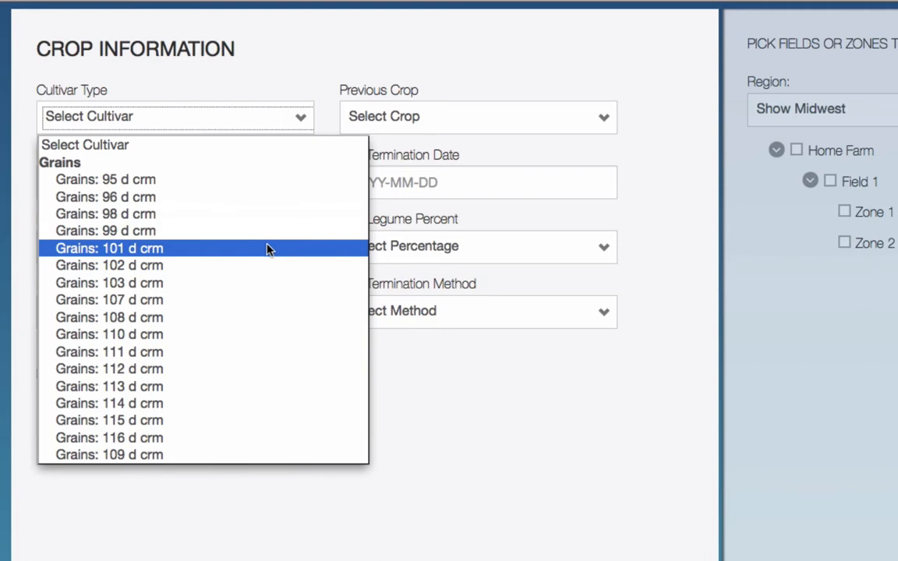
{"action": "left_click", "coordinate": [268, 249]}
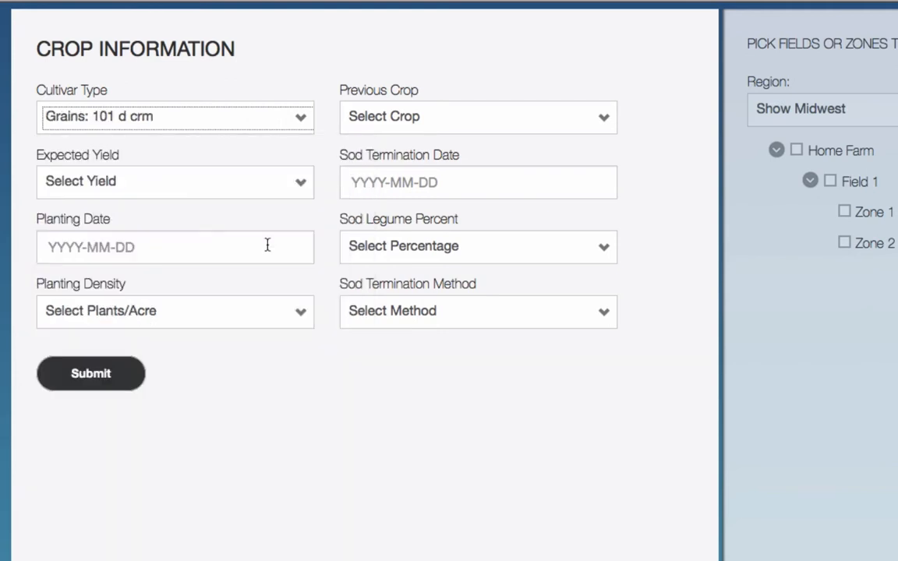
{"action": "left_click", "coordinate": [230, 187]}
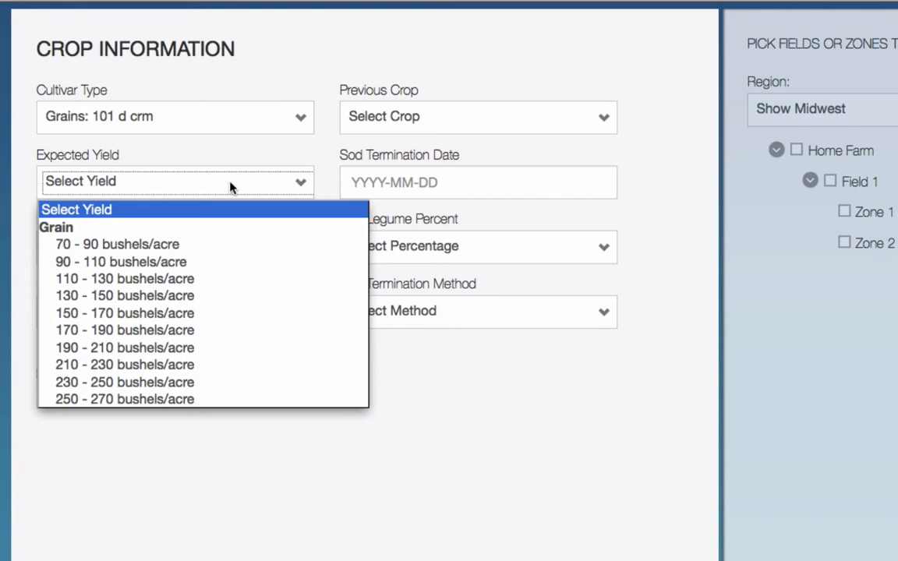
{"action": "left_click", "coordinate": [237, 314]}
Step: Set the planting date to 2014-03-10 and the planting density to 30000 plants per acre
{"action": "left_click", "coordinate": [125, 247]}
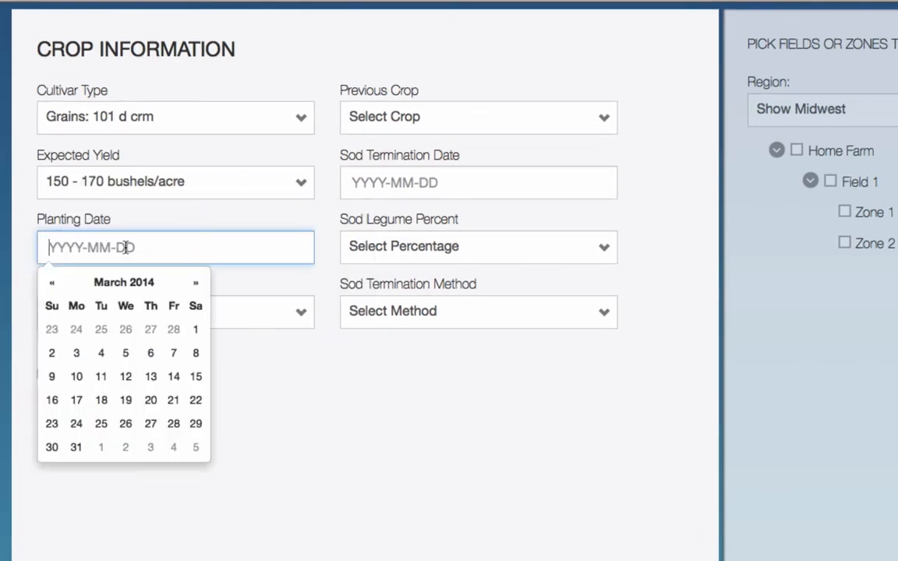
{"action": "left_click", "coordinate": [76, 382]}
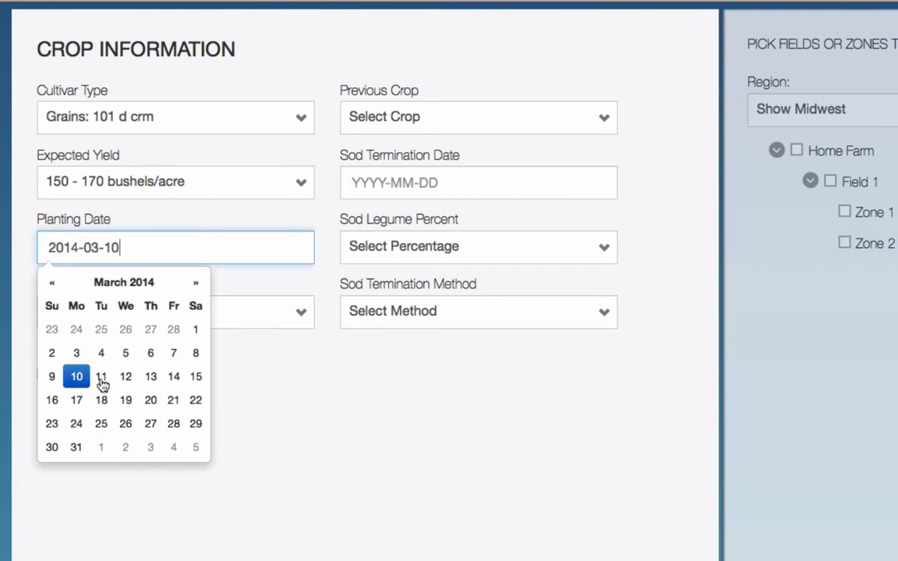
{"action": "left_click", "coordinate": [270, 391]}
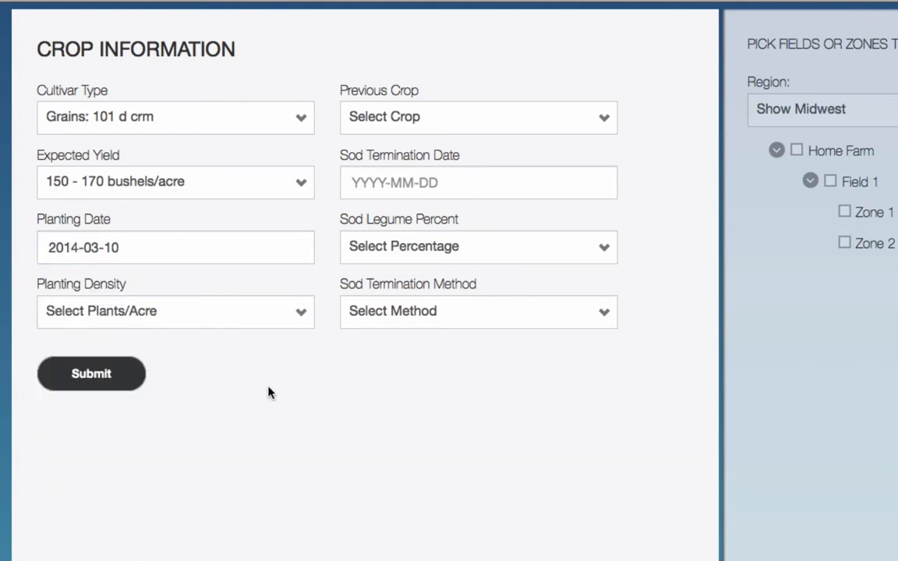
{"action": "left_click", "coordinate": [186, 321]}
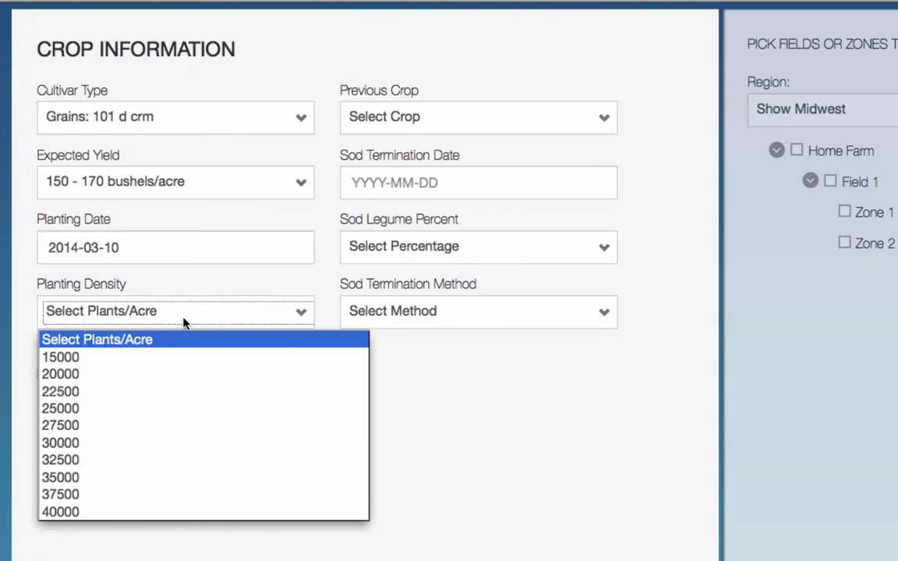
{"action": "left_click", "coordinate": [175, 446]}
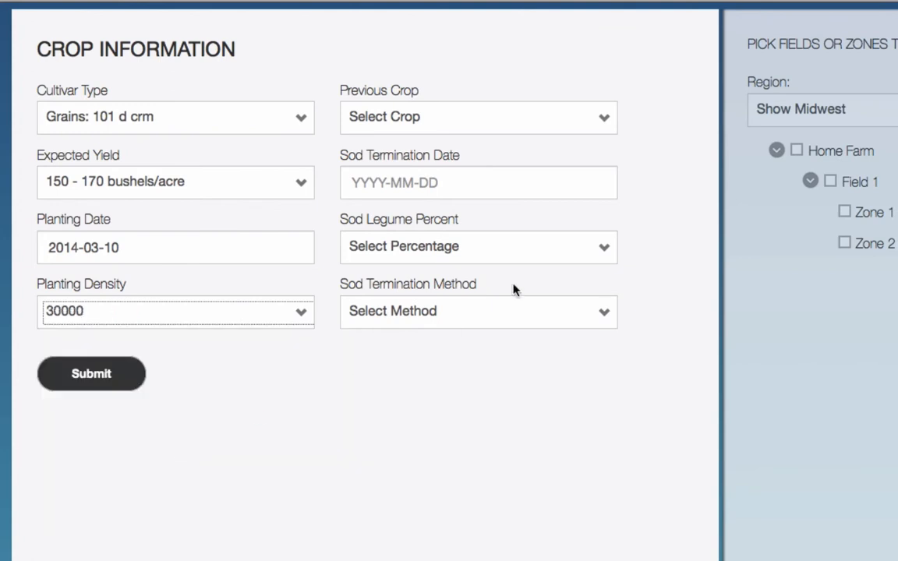
Step: Set the previous crop to Soybean and submit the crop information for both zones of Field 1
{"action": "left_click", "coordinate": [483, 117]}
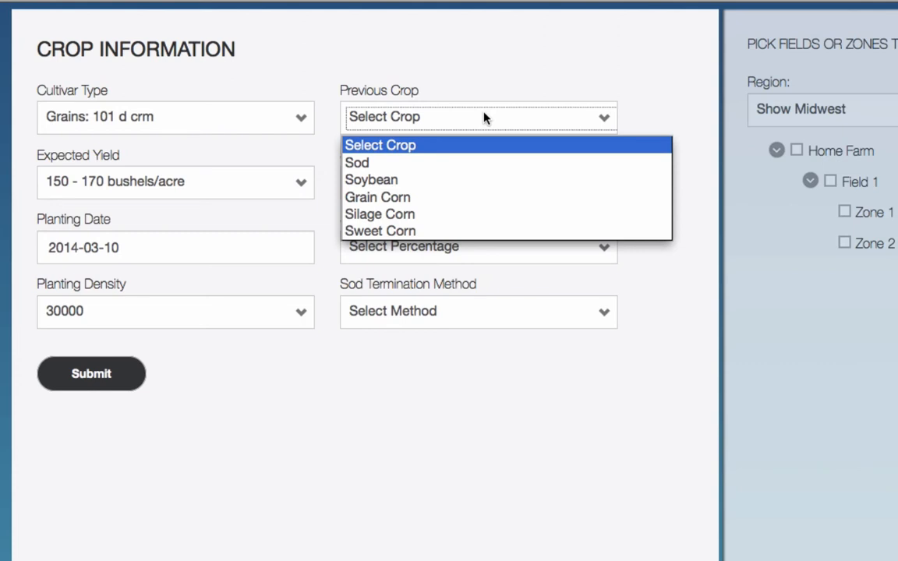
{"action": "left_click", "coordinate": [475, 163]}
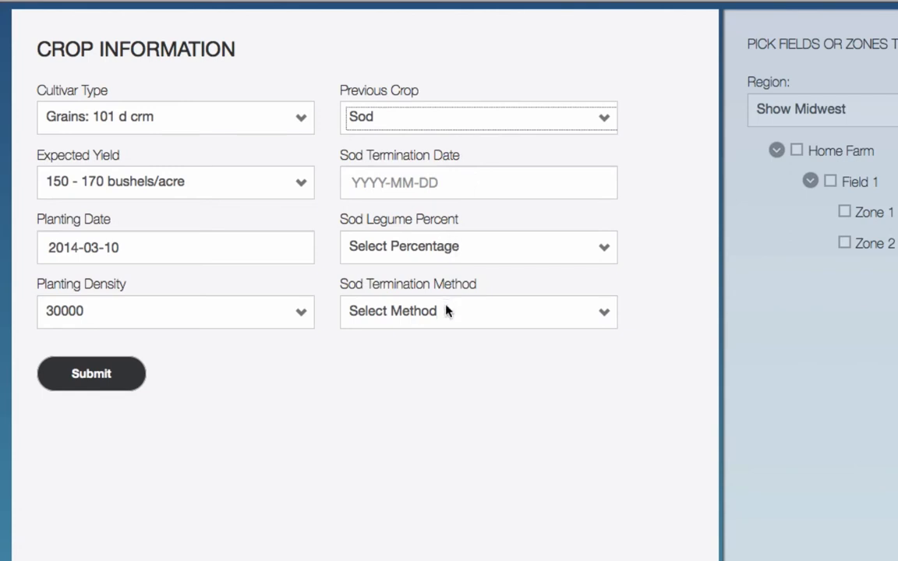
{"action": "left_click", "coordinate": [459, 115]}
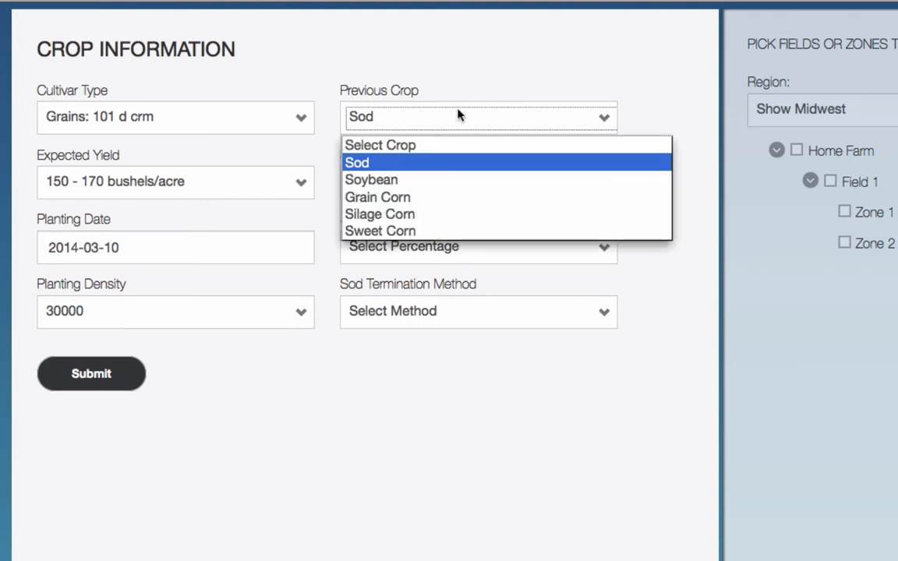
{"action": "left_click", "coordinate": [441, 181]}
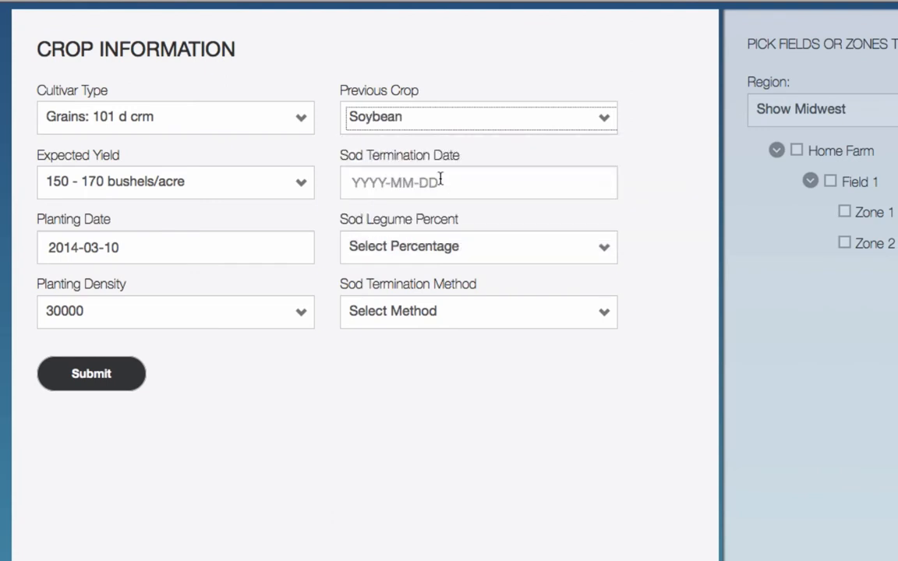
{"action": "left_click", "coordinate": [580, 419]}
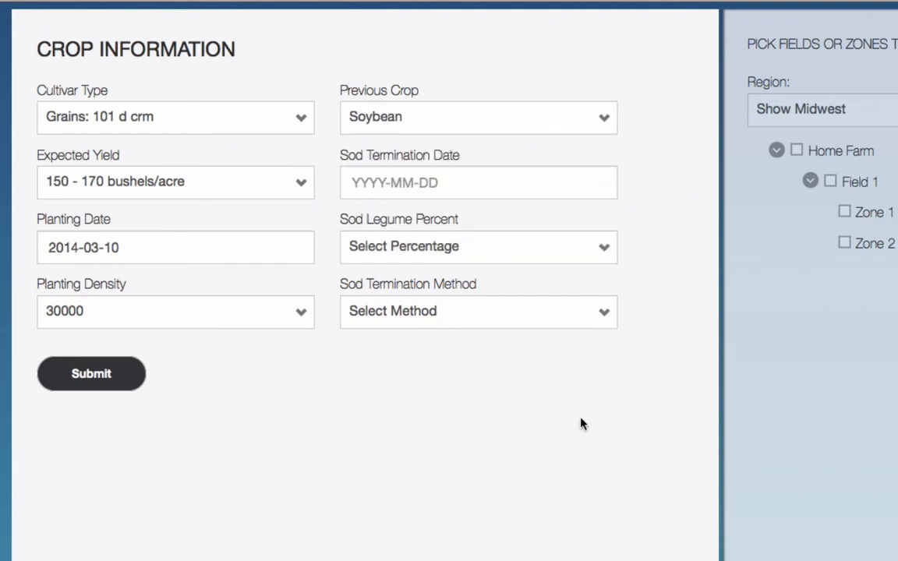
{"action": "left_click", "coordinate": [830, 182]}
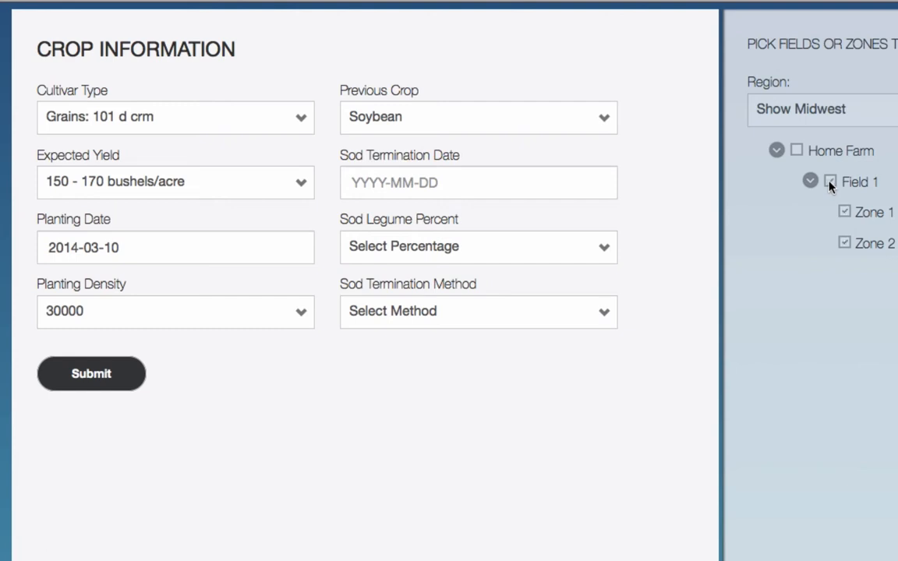
{"action": "left_click", "coordinate": [76, 372]}
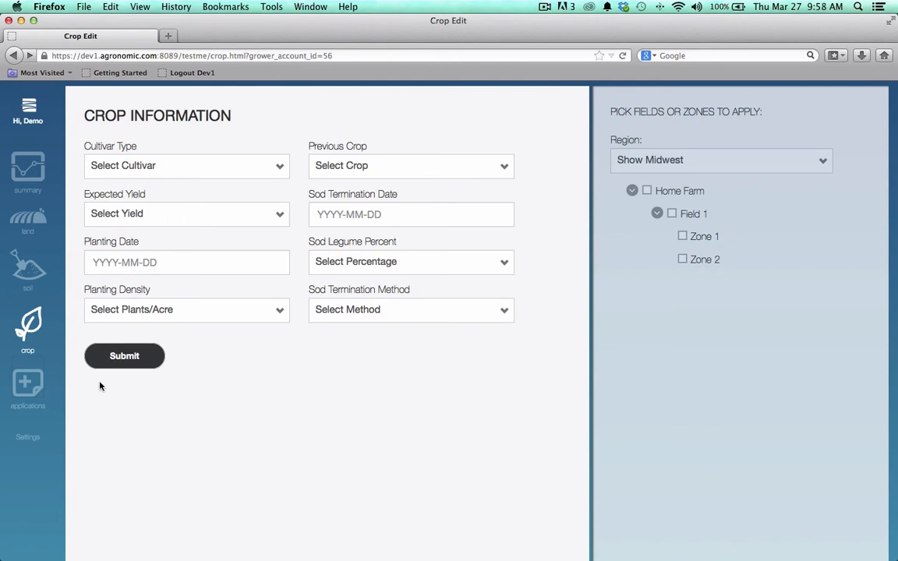
Step: Add an irrigation application of 1.0 inch dated 2014-03-03 to both zones of Field 1
{"action": "left_click", "coordinate": [27, 380]}
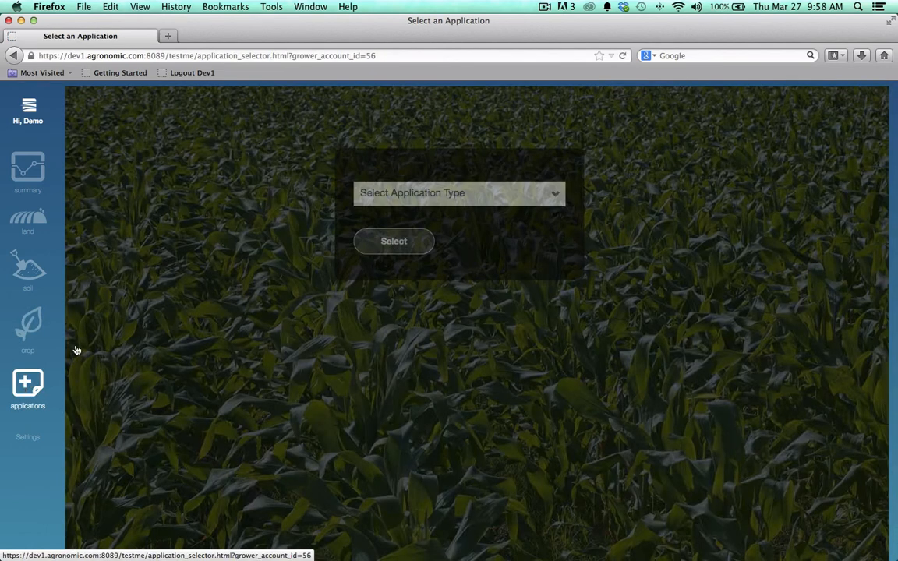
{"action": "left_click", "coordinate": [488, 194]}
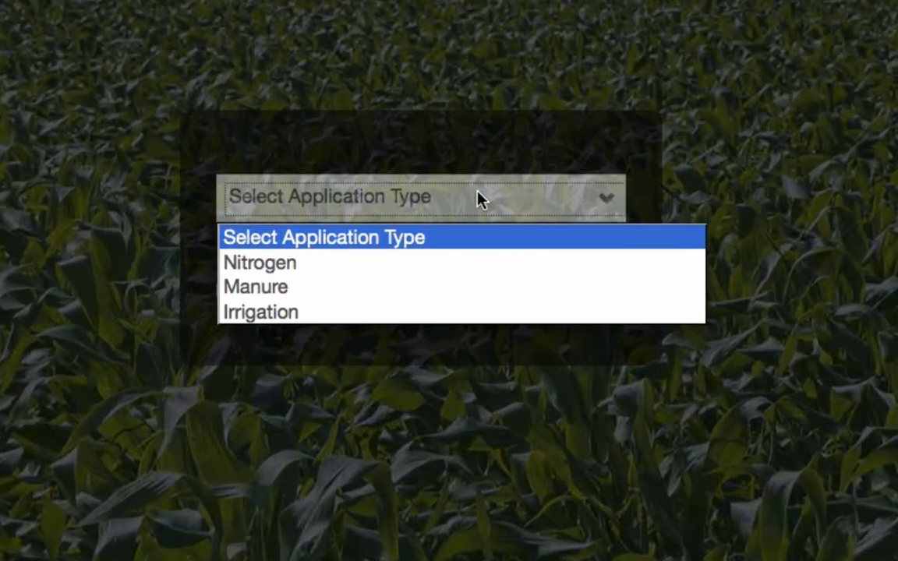
{"action": "left_click", "coordinate": [458, 318]}
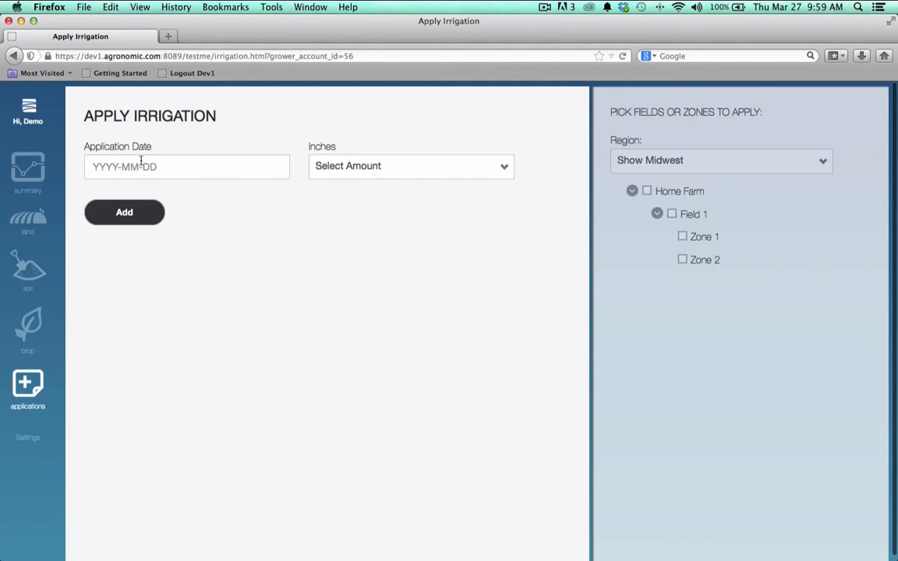
{"action": "left_click", "coordinate": [138, 169]}
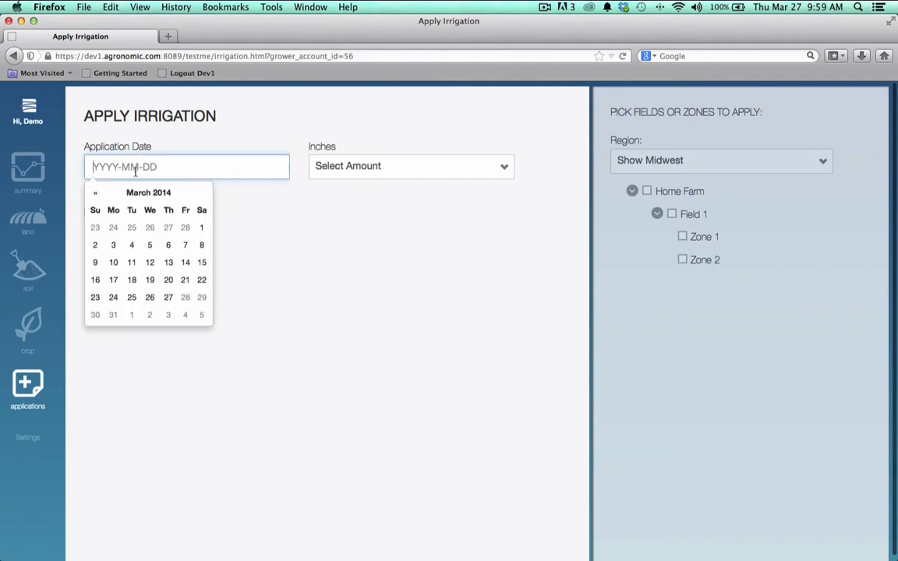
{"action": "left_click", "coordinate": [114, 246]}
{"action": "left_click", "coordinate": [403, 164]}
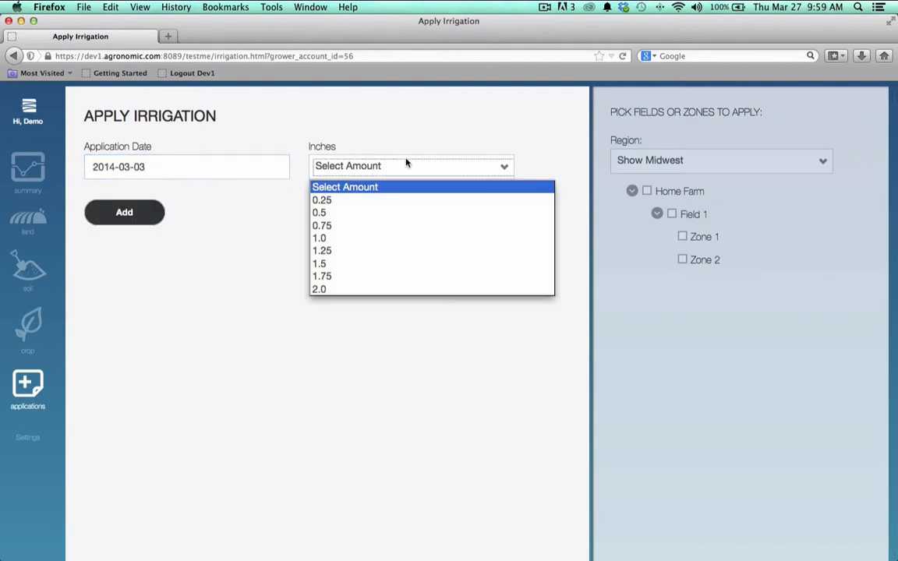
{"action": "left_click", "coordinate": [405, 242]}
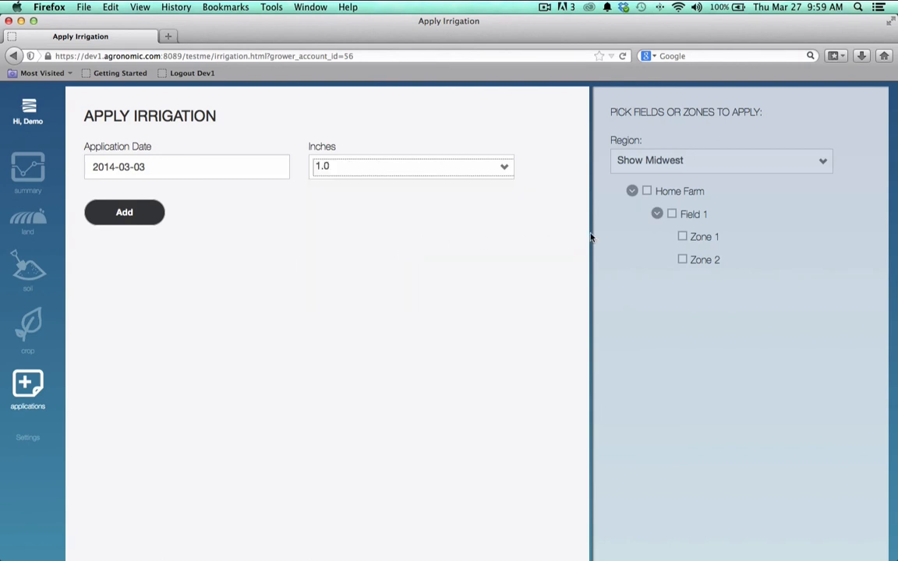
{"action": "left_click", "coordinate": [672, 216]}
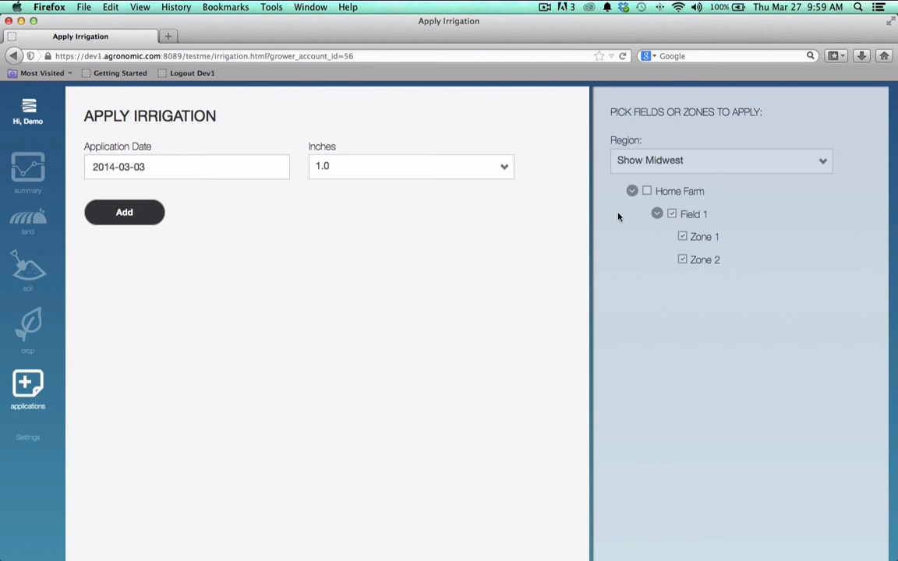
{"action": "left_click", "coordinate": [138, 226]}
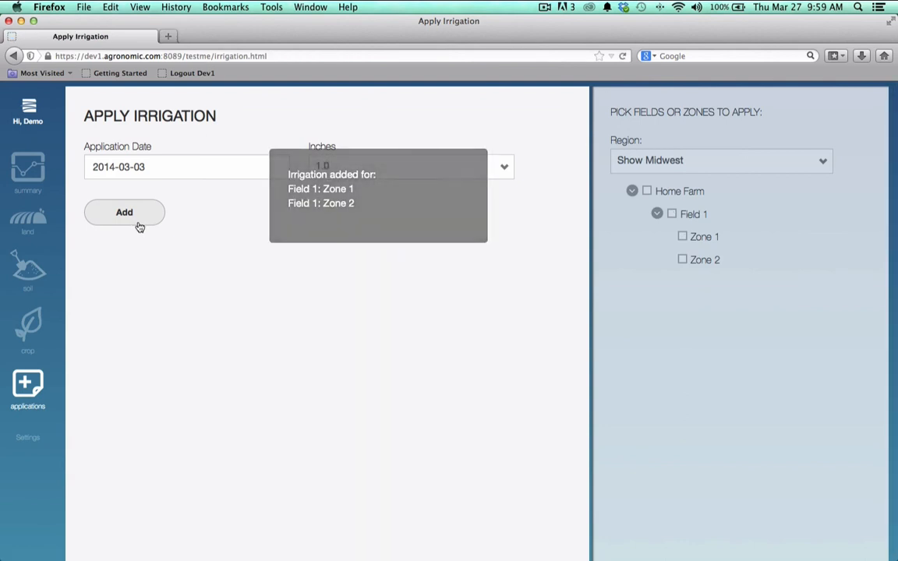
Step: Add a second irrigation application of 0.5 inches dated 2014-03-10 to both zones of Field 1
{"action": "left_click", "coordinate": [125, 164]}
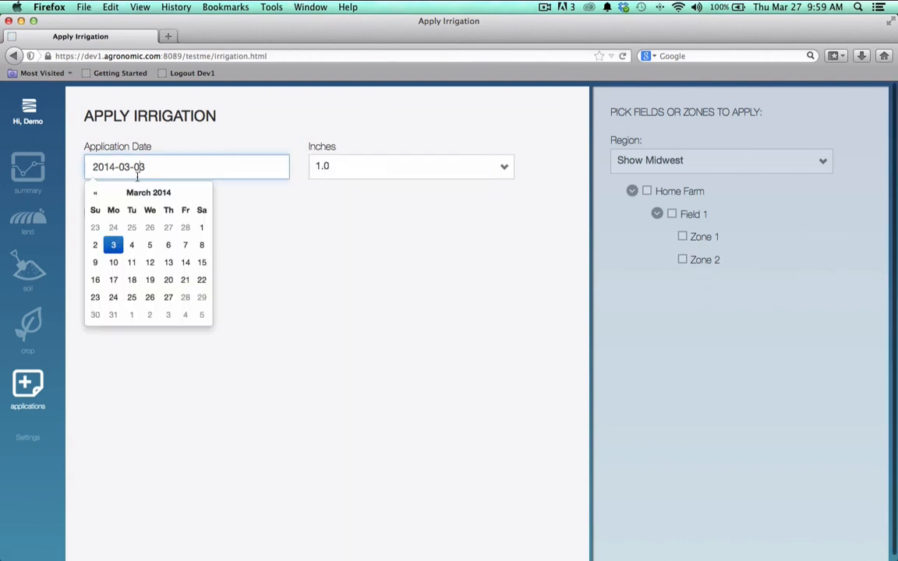
{"action": "left_click", "coordinate": [114, 263]}
{"action": "left_click", "coordinate": [411, 165]}
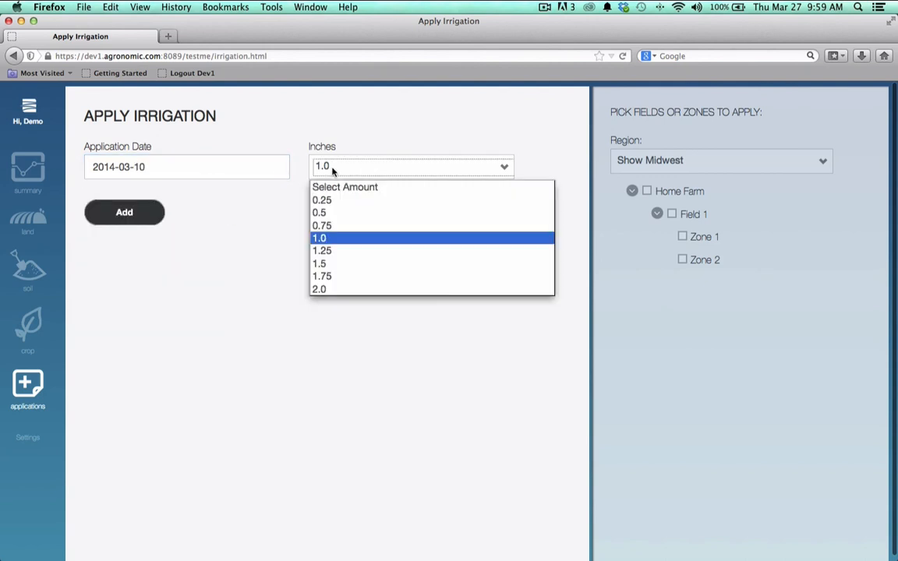
{"action": "left_click", "coordinate": [335, 208]}
{"action": "left_click", "coordinate": [671, 214]}
{"action": "left_click", "coordinate": [121, 219]}
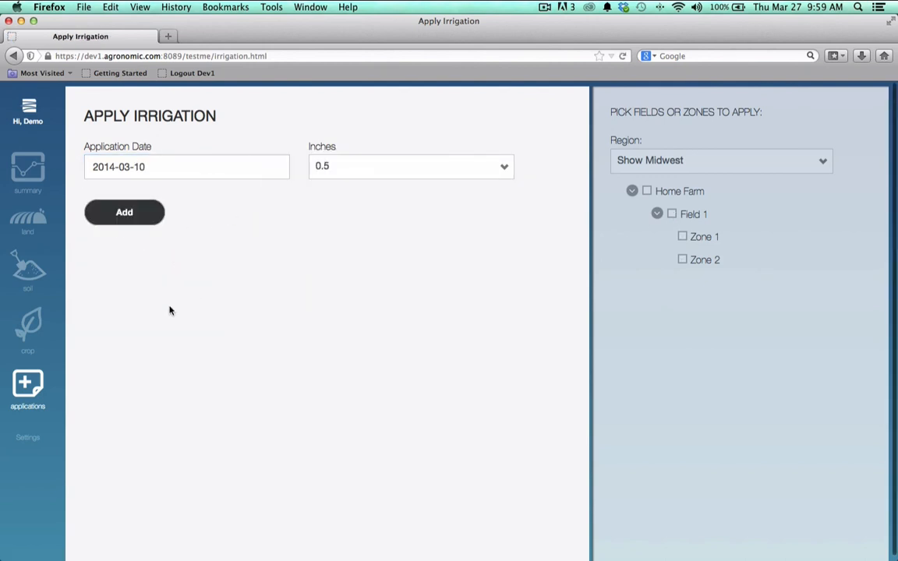
Step: Start a Nitrogen application entry and set its application type to Pre-Plant
{"action": "left_click", "coordinate": [30, 397]}
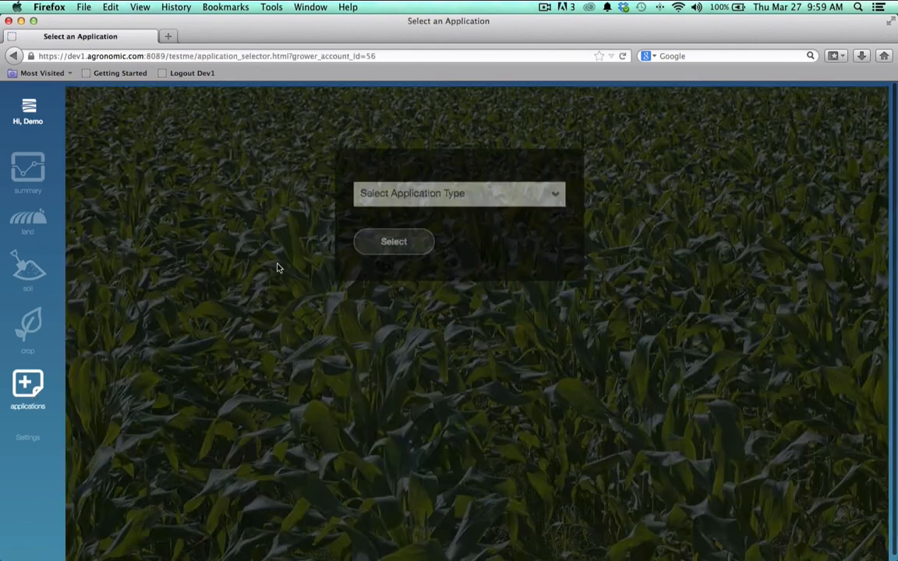
{"action": "left_click", "coordinate": [392, 197]}
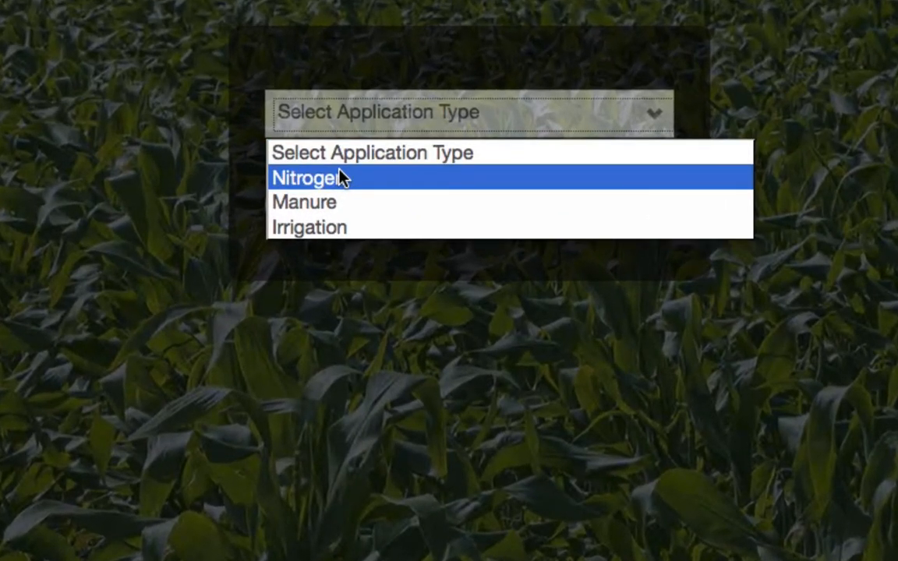
{"action": "left_click", "coordinate": [299, 182]}
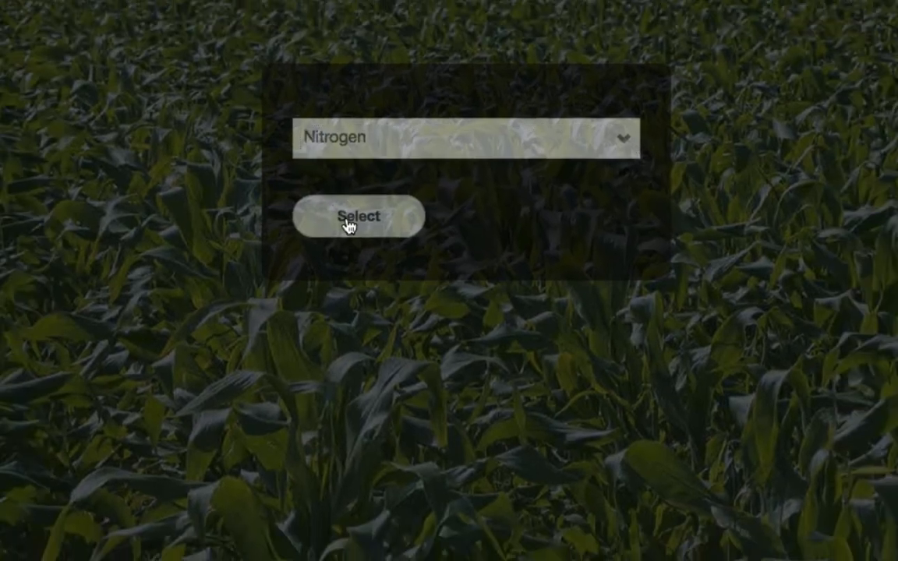
{"action": "left_click", "coordinate": [328, 206]}
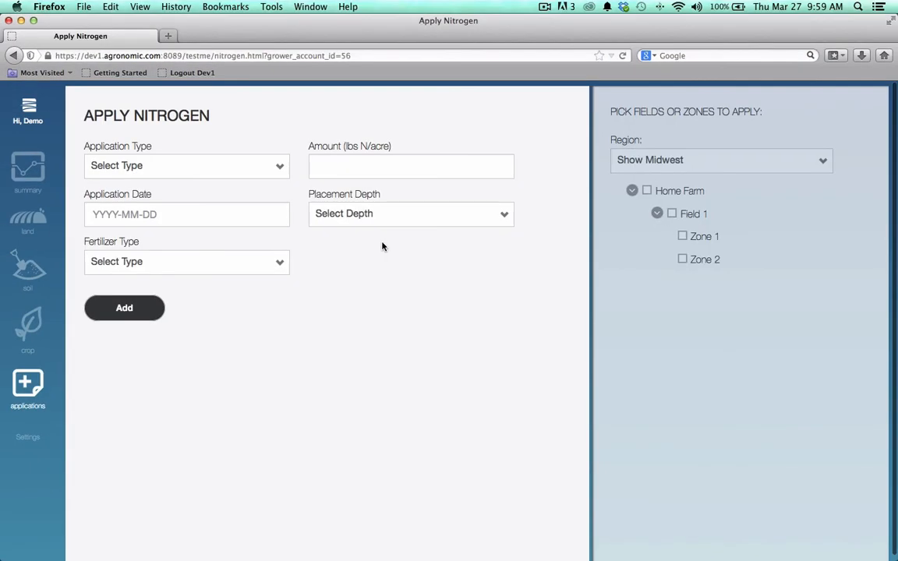
{"action": "left_click", "coordinate": [176, 169]}
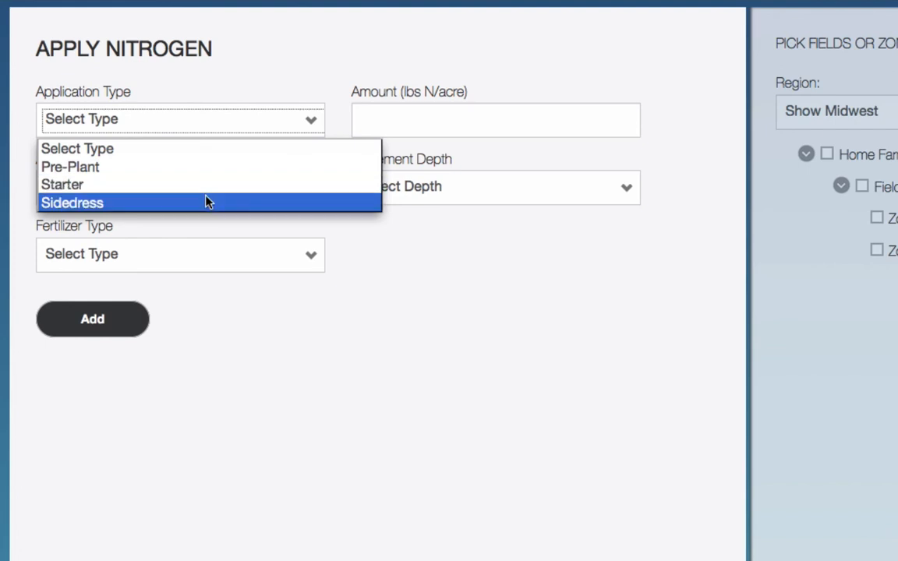
{"action": "left_click", "coordinate": [208, 166]}
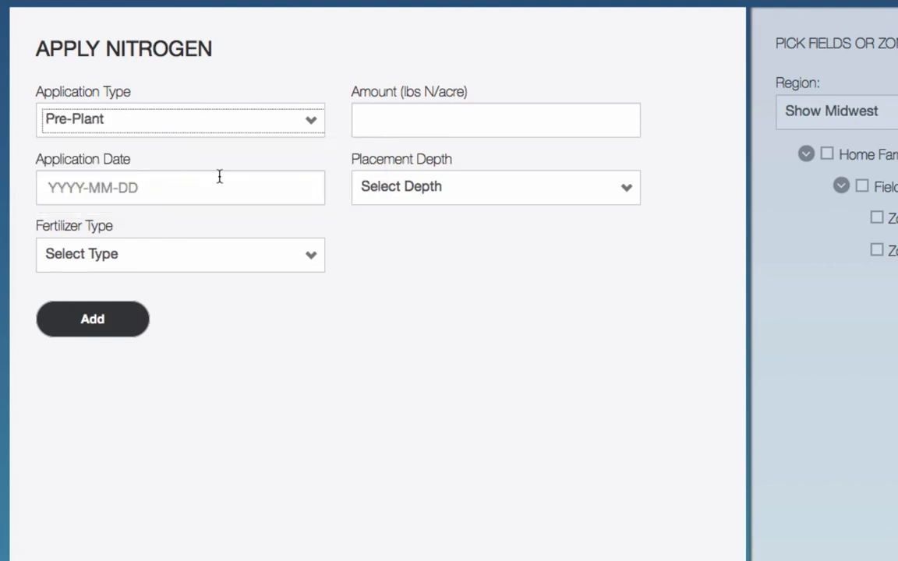
Step: Set the nitrogen application date to 2014-01-06 and the fertilizer type to Ammonium Sulfate
{"action": "left_click", "coordinate": [224, 181]}
{"action": "left_click", "coordinate": [54, 233]}
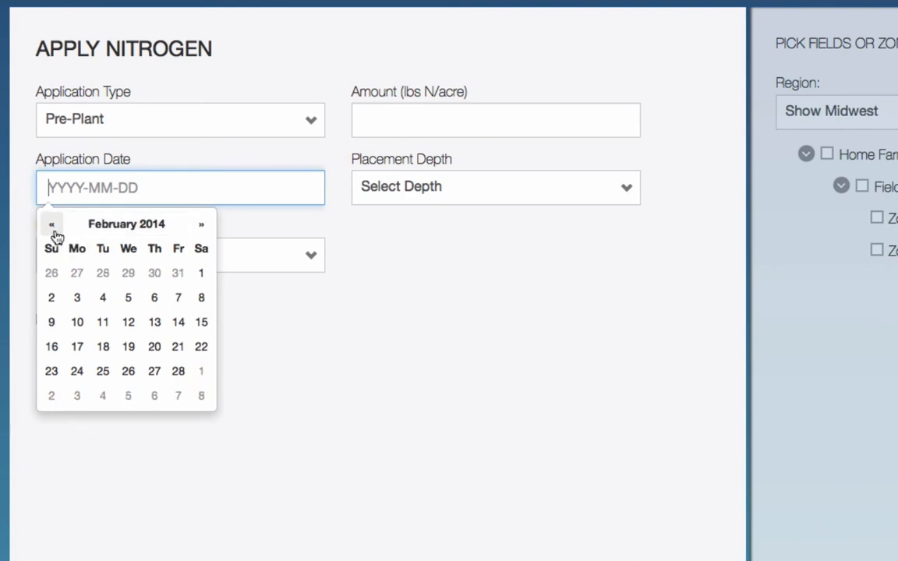
{"action": "left_click", "coordinate": [54, 233]}
{"action": "left_click", "coordinate": [76, 298]}
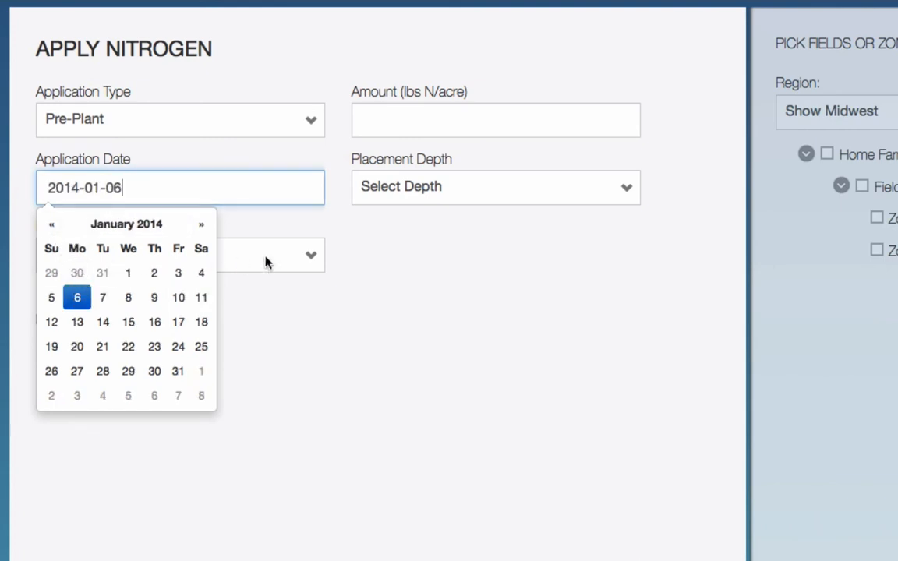
{"action": "left_click", "coordinate": [294, 263]}
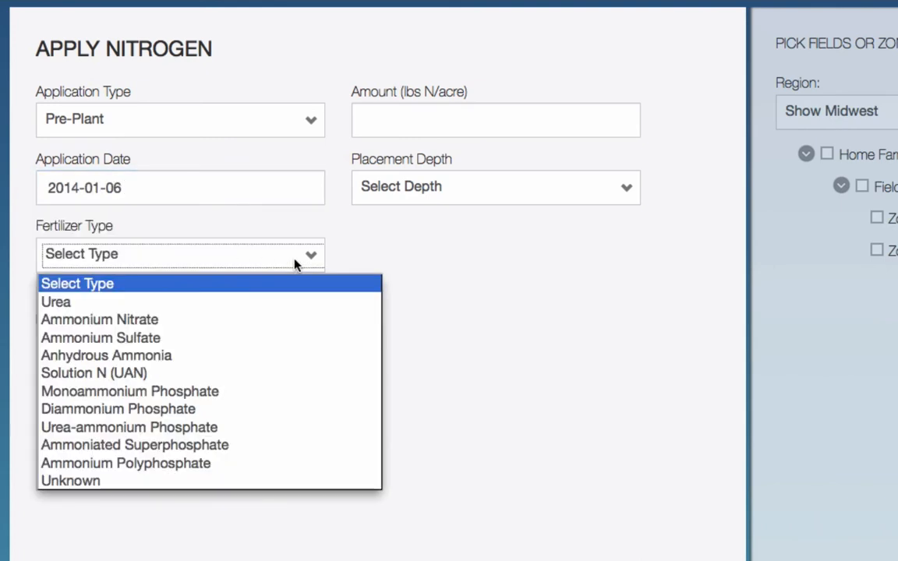
{"action": "left_click", "coordinate": [267, 334]}
Step: Set the amount to 40 lbs N/acre at 2"-4" placement depth and add the application to both zones of Field 1
{"action": "left_click", "coordinate": [408, 113]}
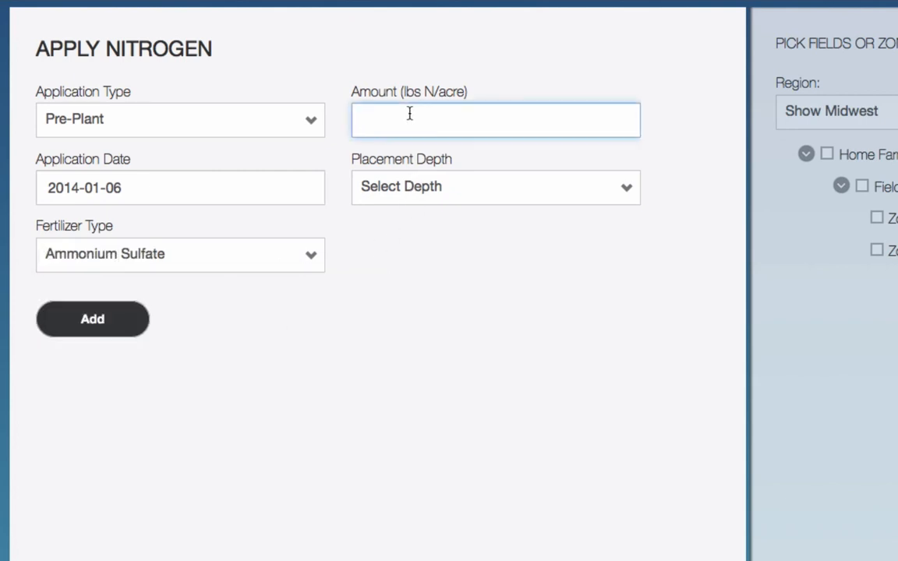
{"action": "type", "text": "40"}
{"action": "left_click", "coordinate": [474, 184]}
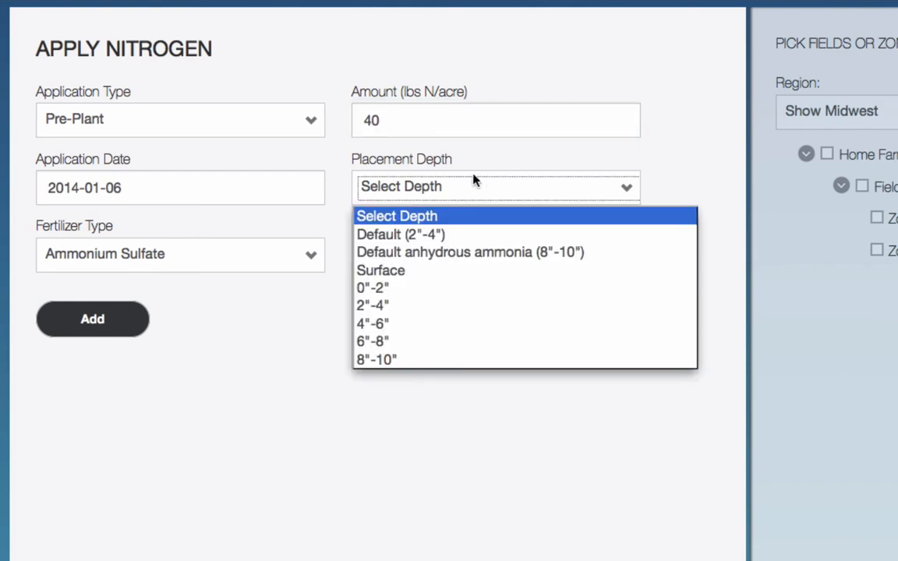
{"action": "left_click", "coordinate": [483, 304]}
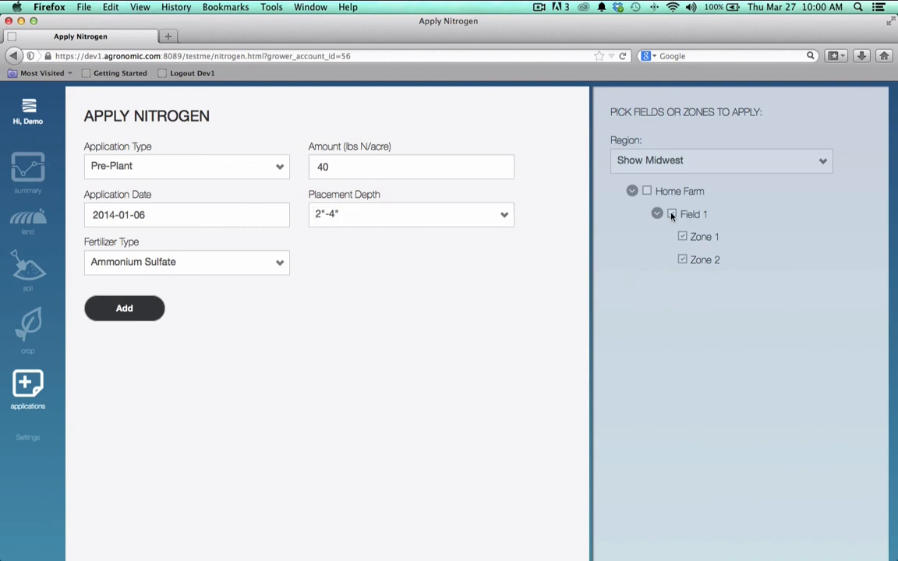
{"action": "left_click", "coordinate": [671, 215]}
{"action": "left_click", "coordinate": [106, 314]}
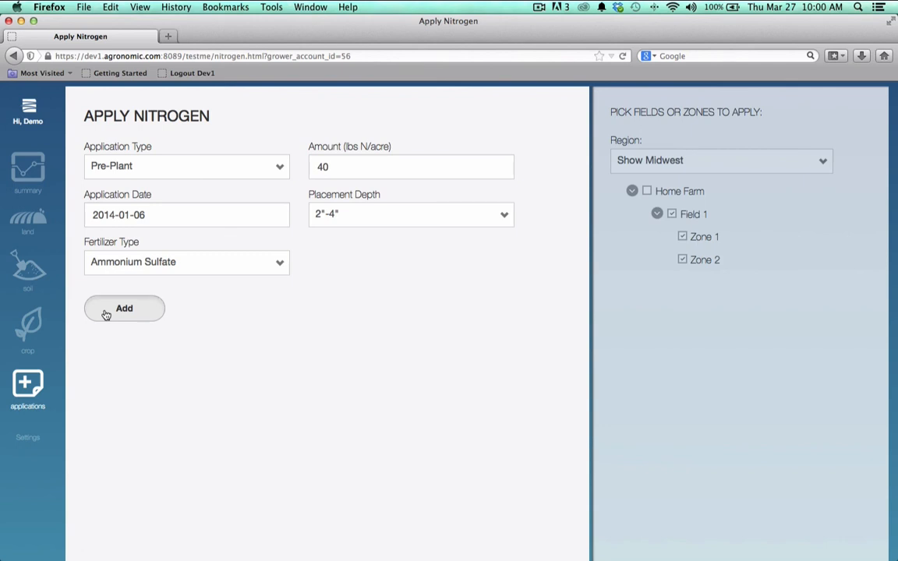